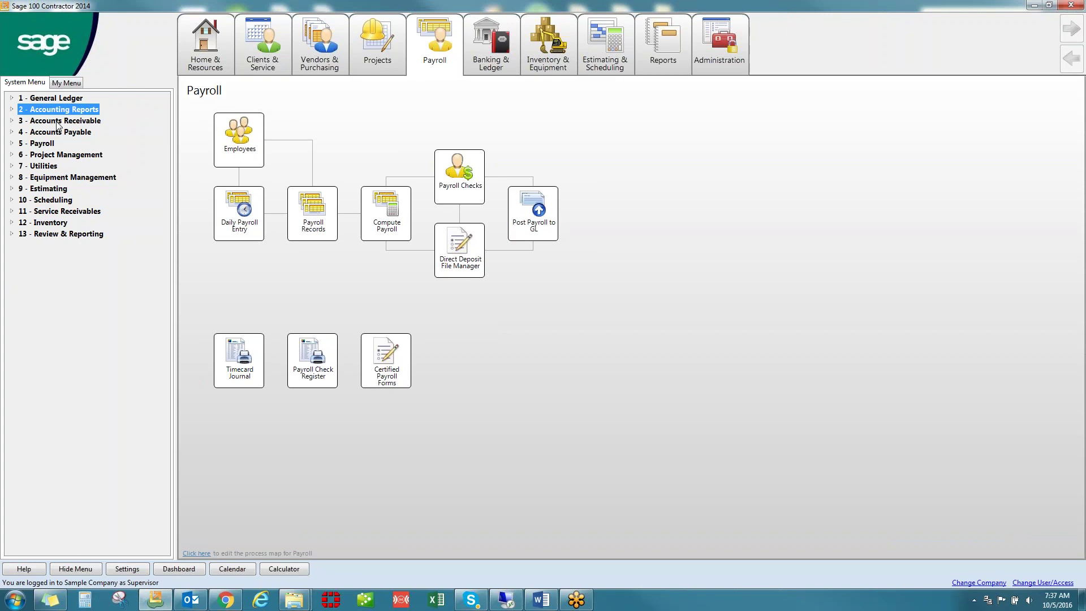
# - Expand the Equipment Management, Estimating, Scheduling, Service Receivables and Inventory modules to view their functions
pyautogui.click(58, 122)
pyautogui.click(59, 133)
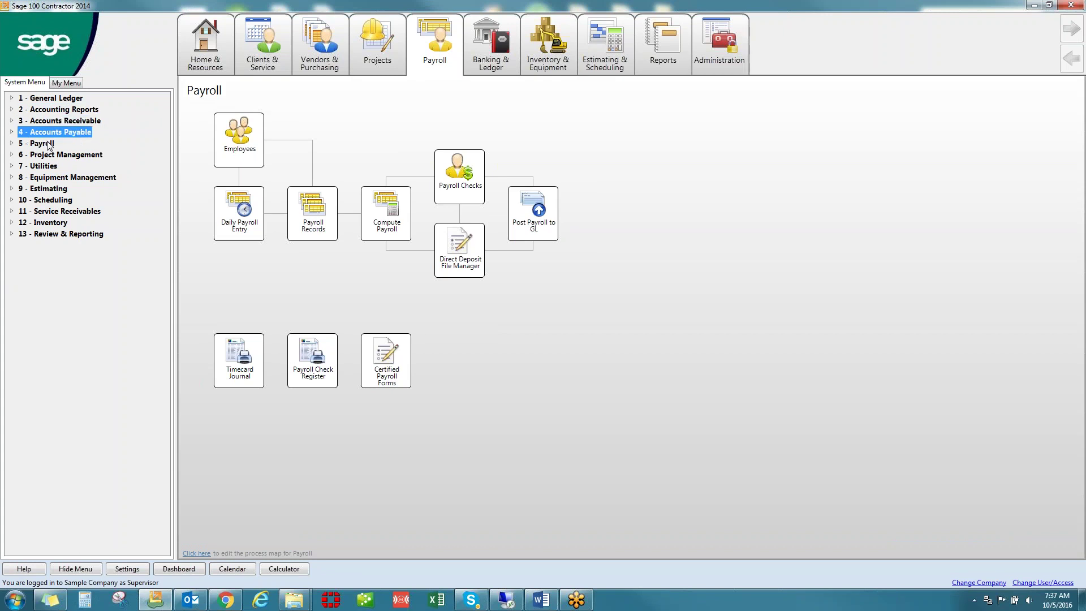
pyautogui.click(48, 144)
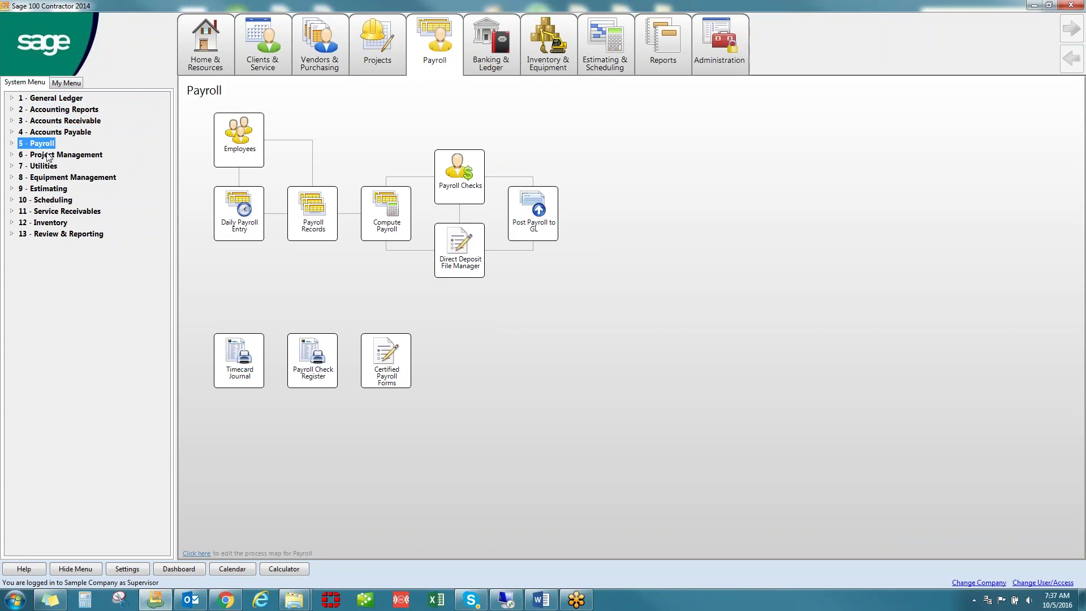
pyautogui.click(48, 156)
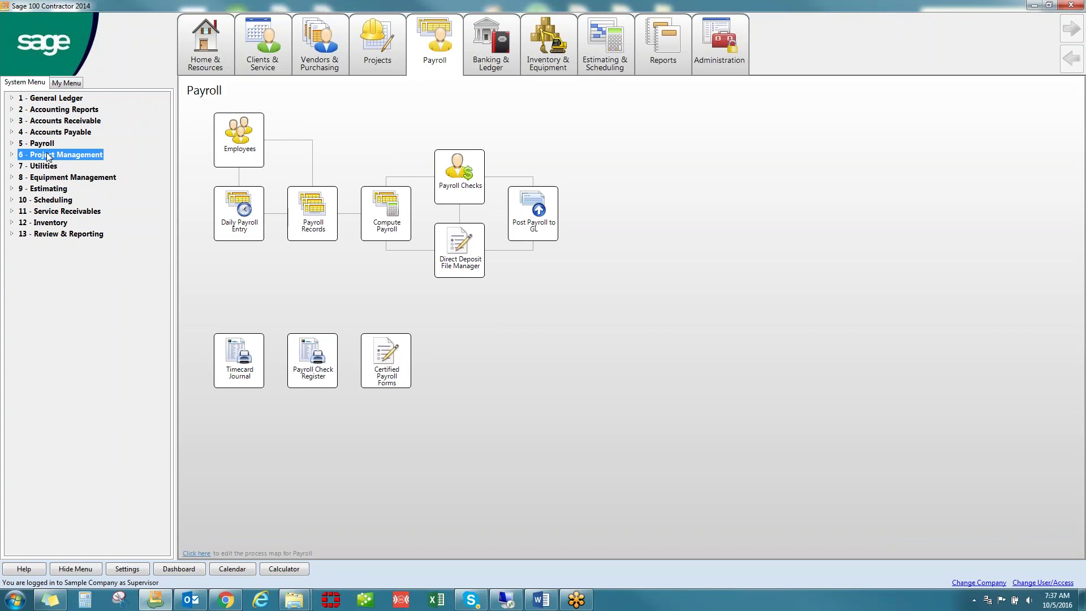
pyautogui.doubleClick(48, 178)
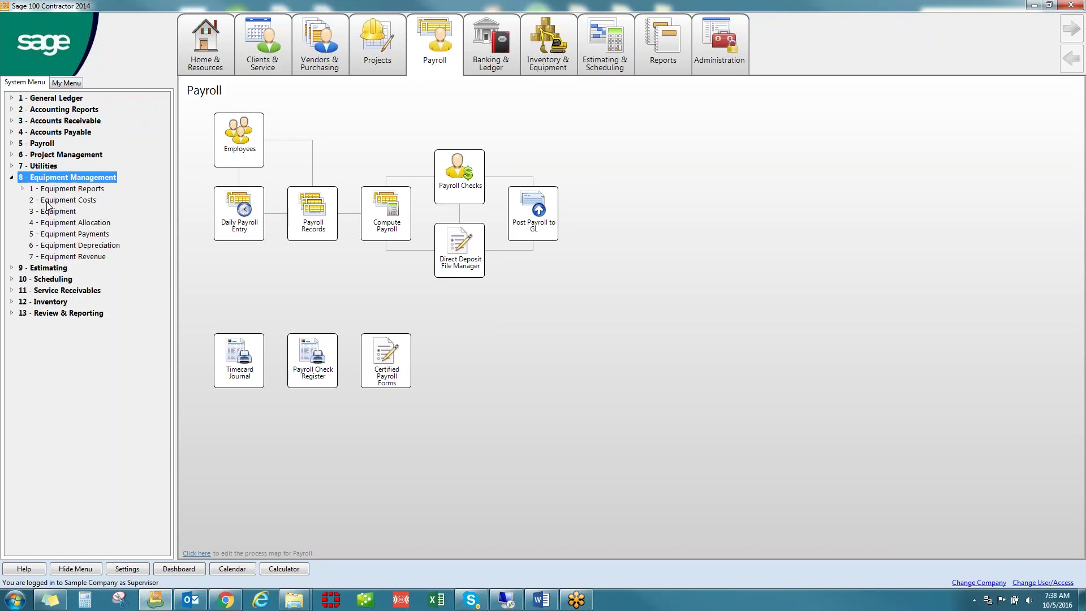
pyautogui.doubleClick(48, 269)
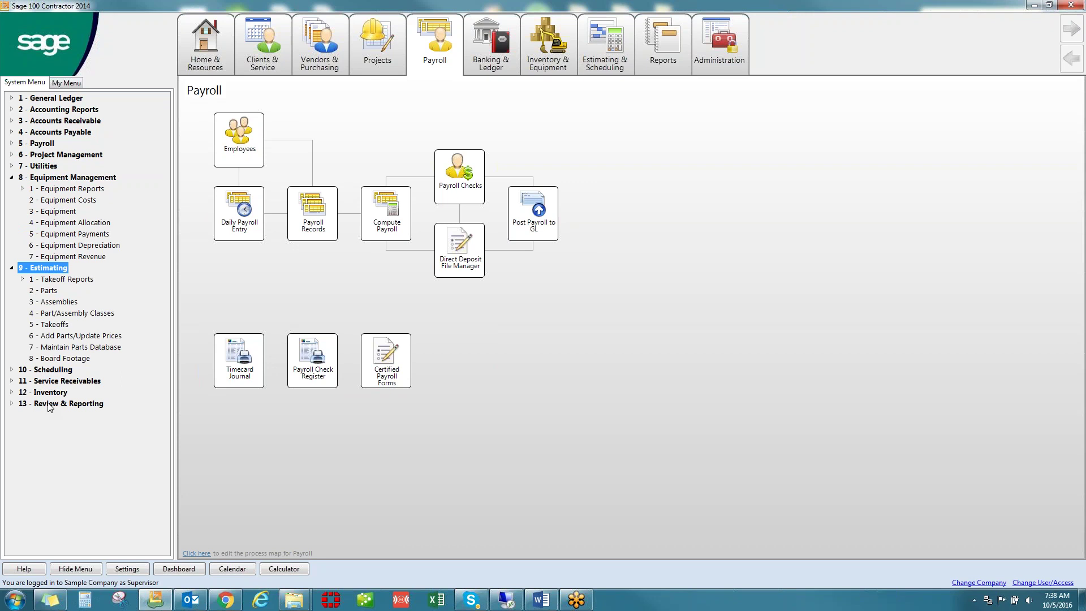
pyautogui.doubleClick(50, 371)
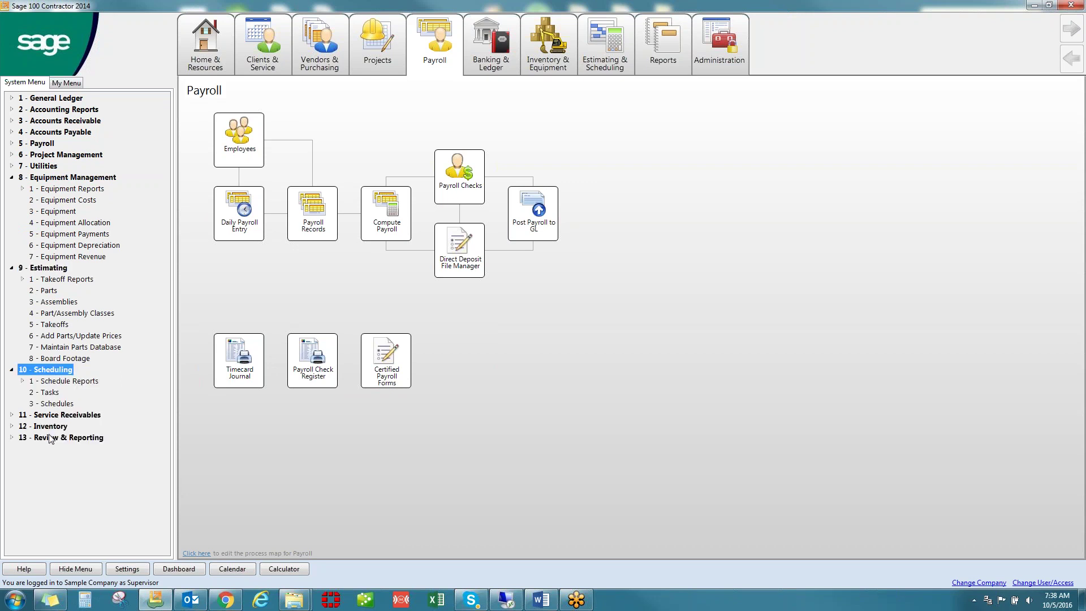
pyautogui.doubleClick(53, 415)
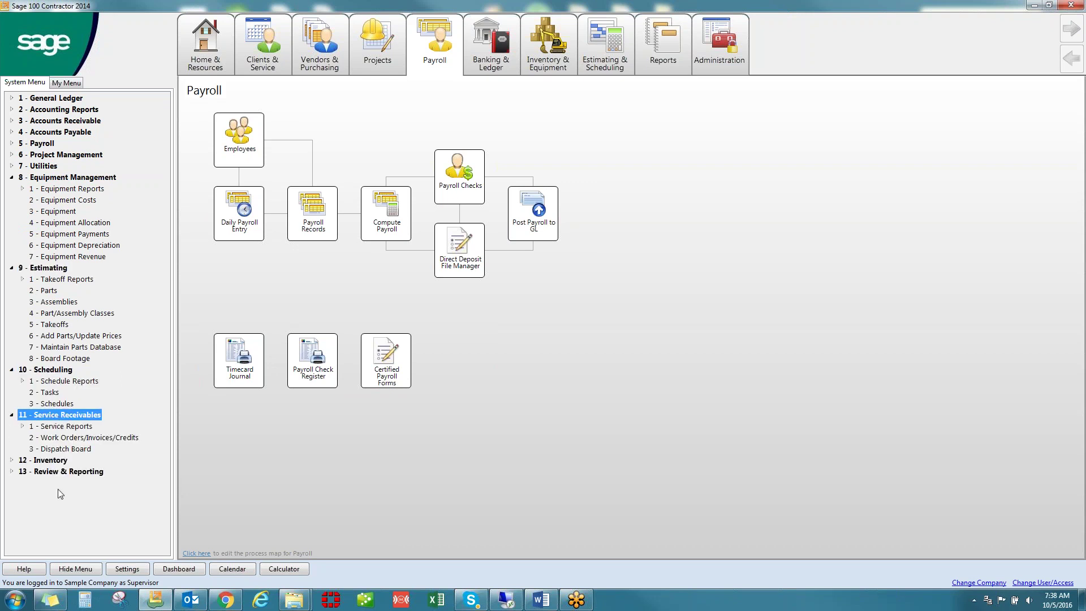
pyautogui.doubleClick(51, 461)
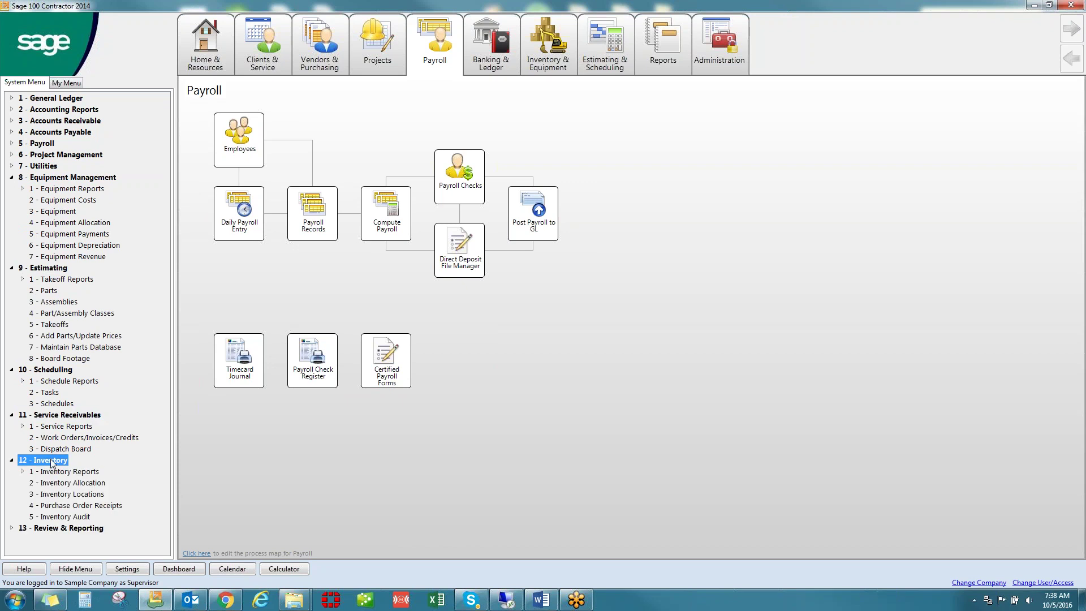
pyautogui.click(626, 411)
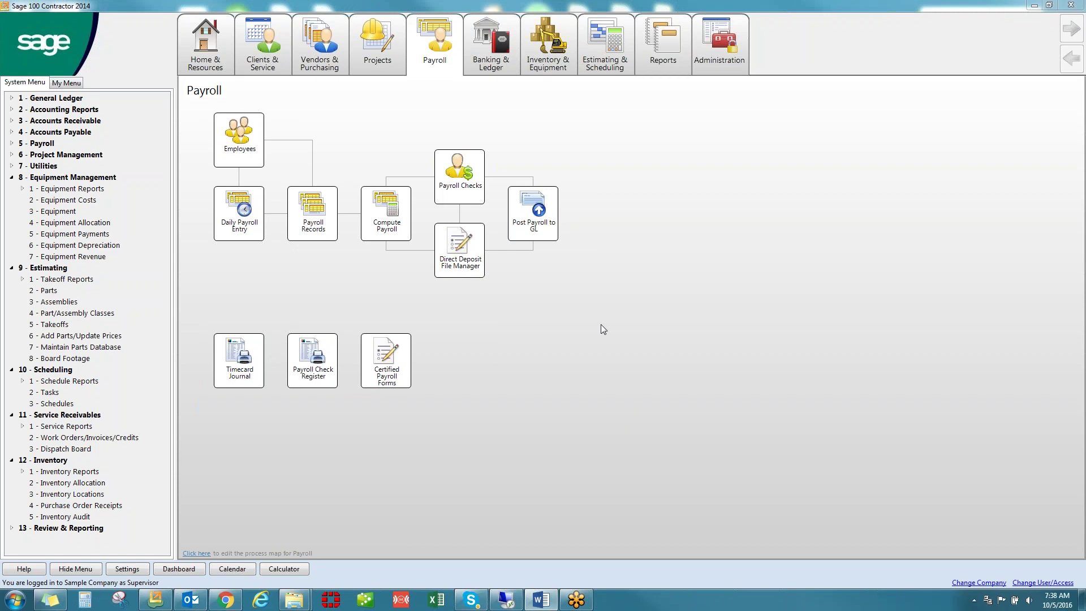
# - View the process maps for Projects, Payroll, and Estimating and Scheduling in turn
pyautogui.click(373, 65)
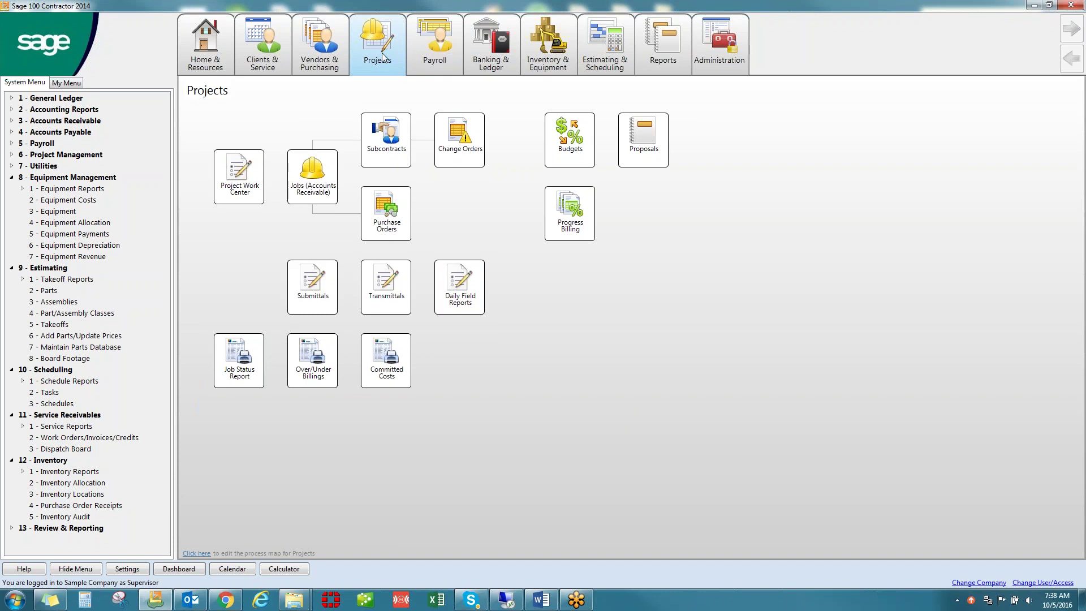
pyautogui.moveTo(419, 49)
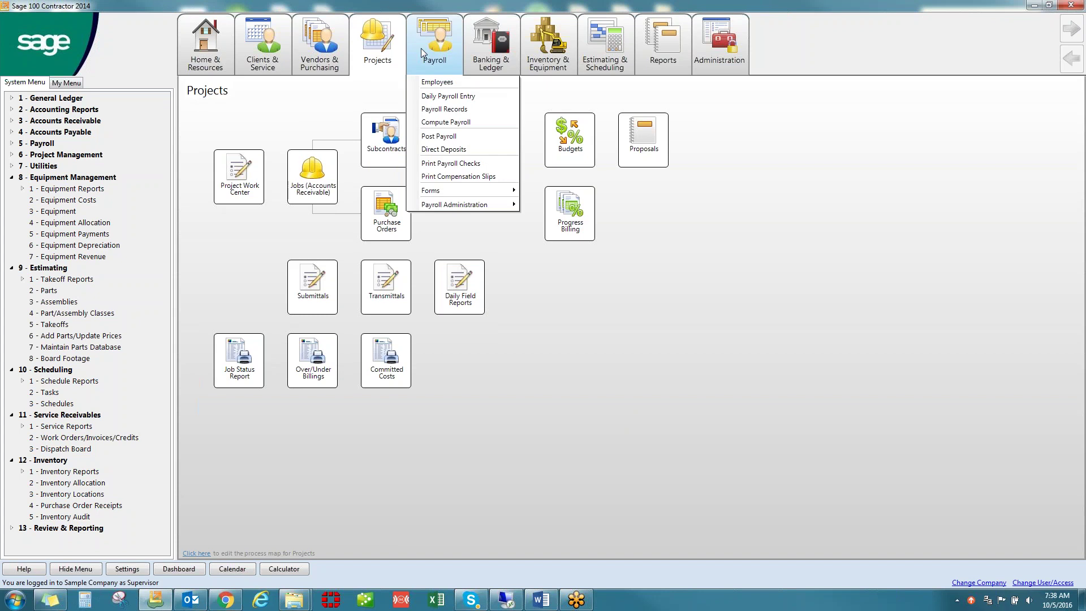
pyautogui.click(421, 49)
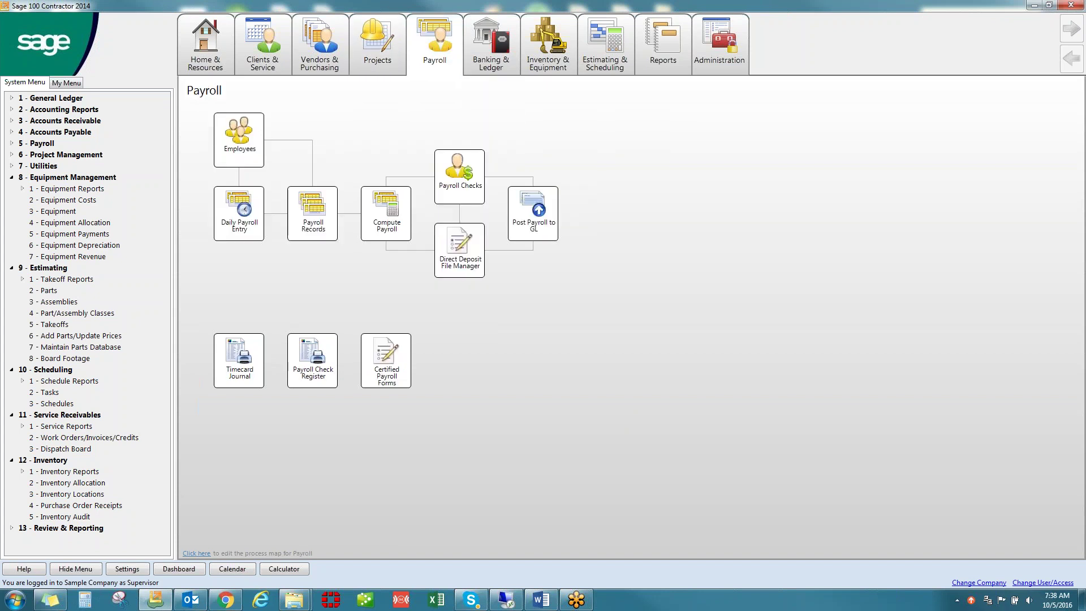
pyautogui.moveTo(592, 49)
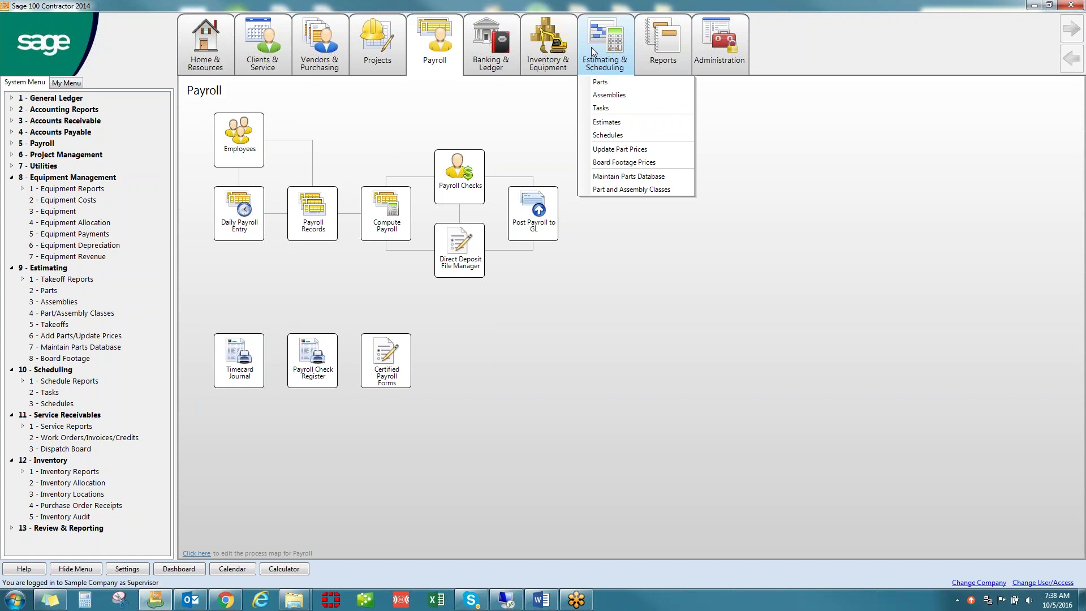
pyautogui.click(592, 50)
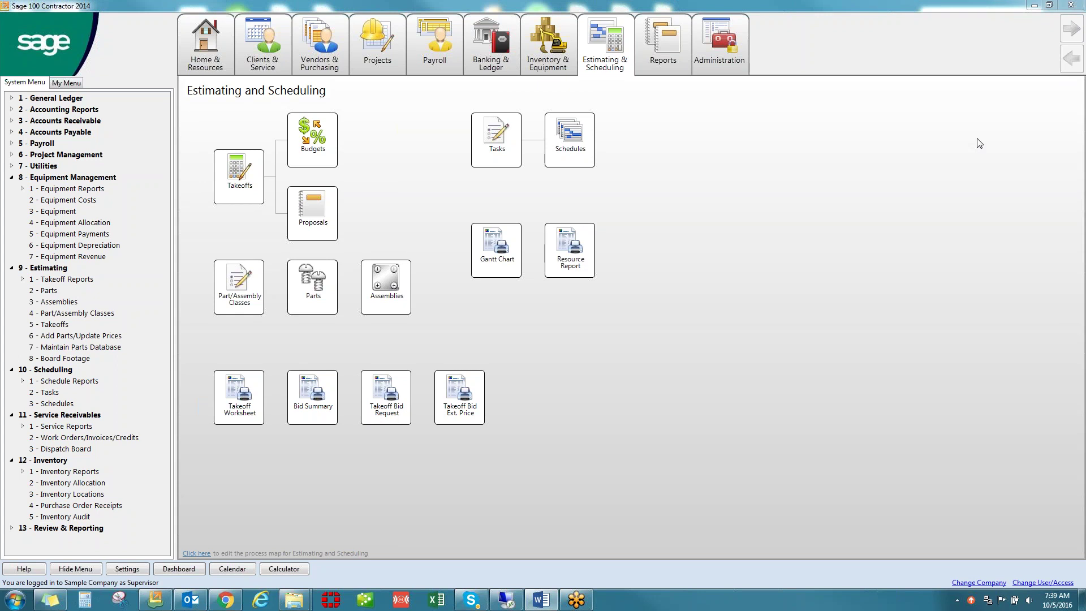
# - Open the company dashboard, review the Payables, Receivables and Projects content that can be added or removed, and close it
pyautogui.click(196, 569)
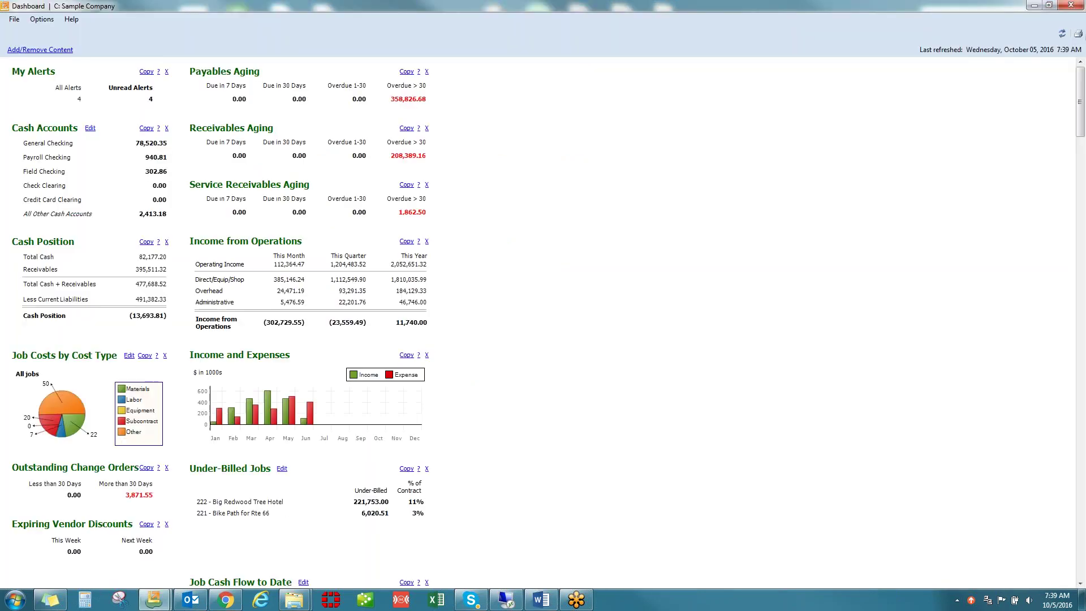
pyautogui.click(31, 50)
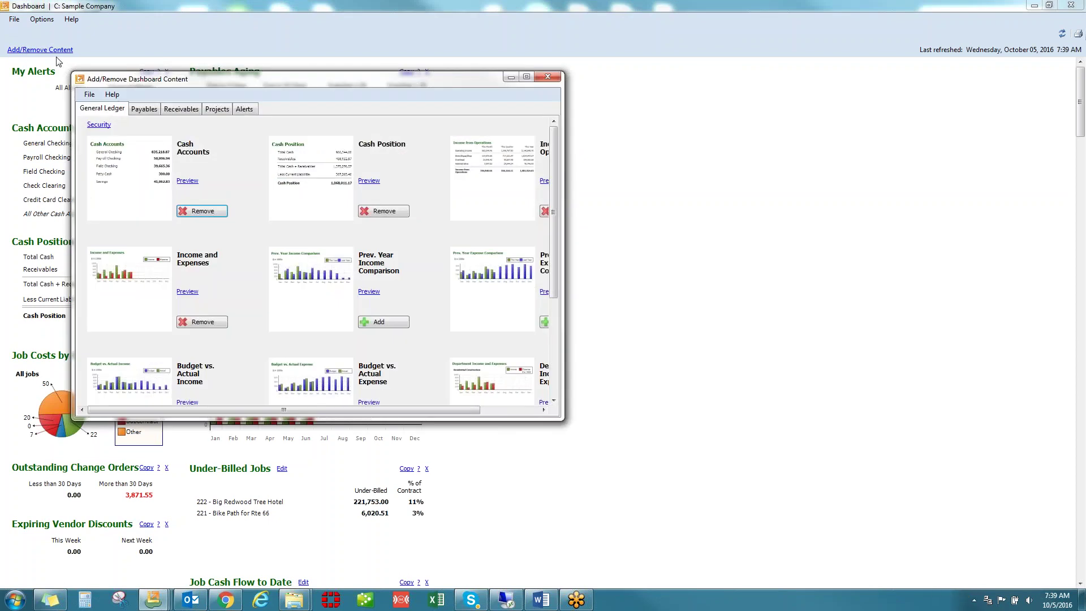
pyautogui.click(157, 113)
pyautogui.click(188, 112)
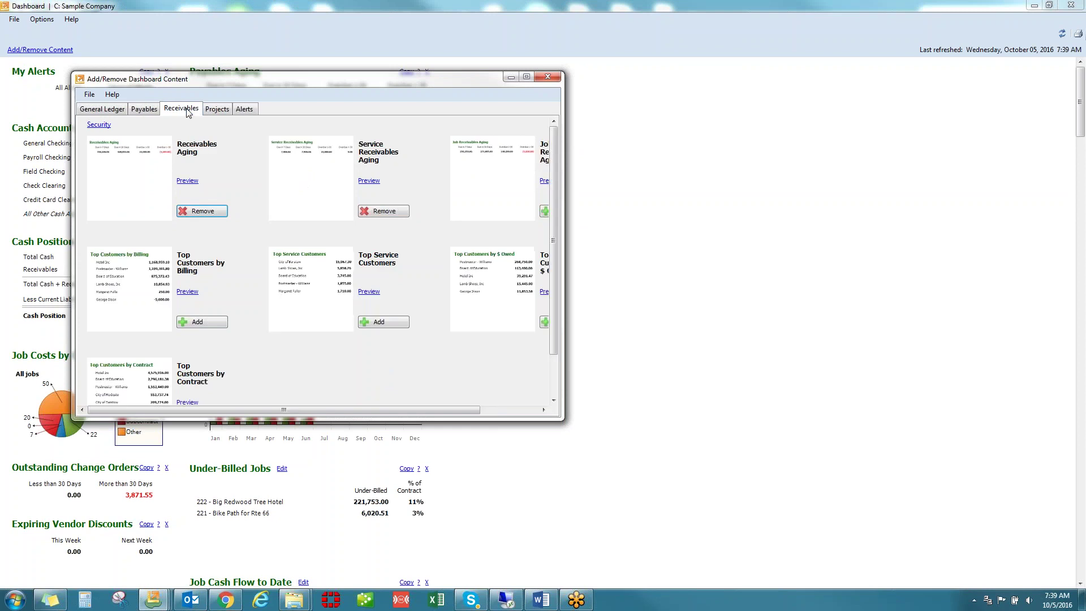
pyautogui.click(210, 112)
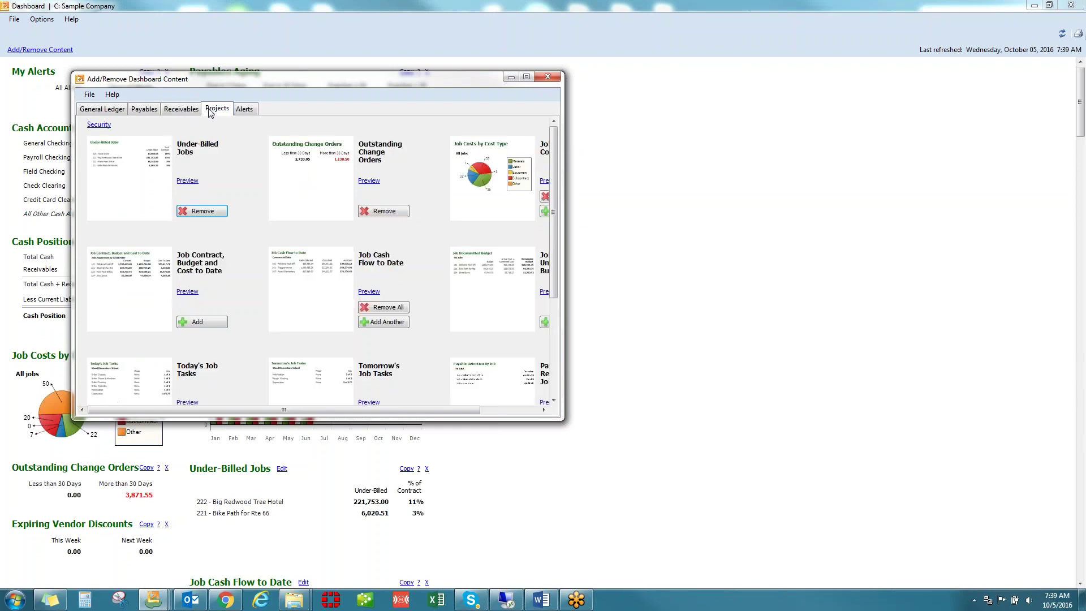
pyautogui.click(546, 77)
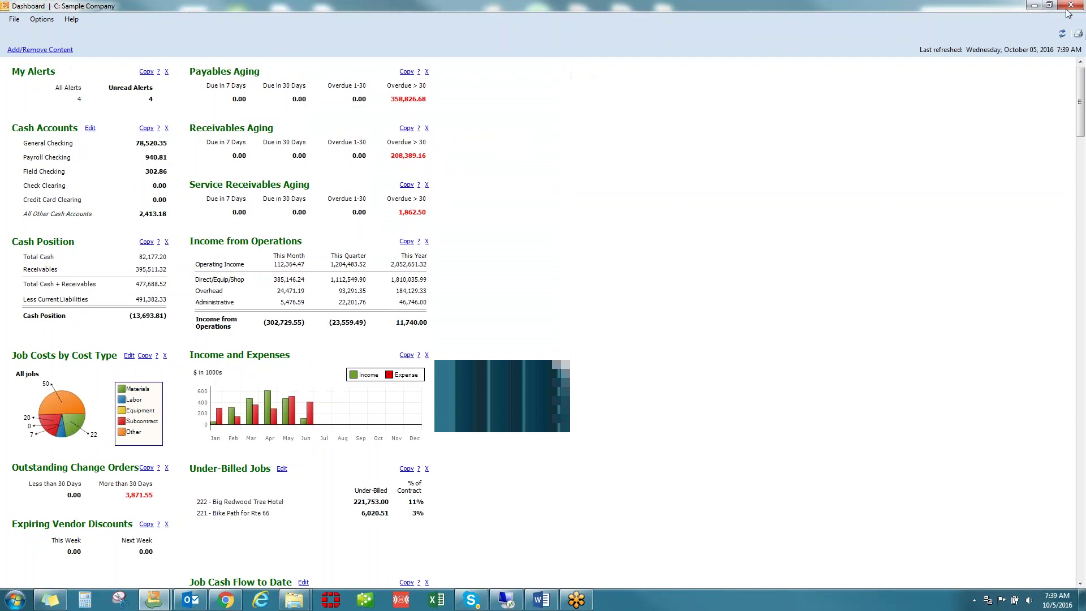
pyautogui.click(1071, 6)
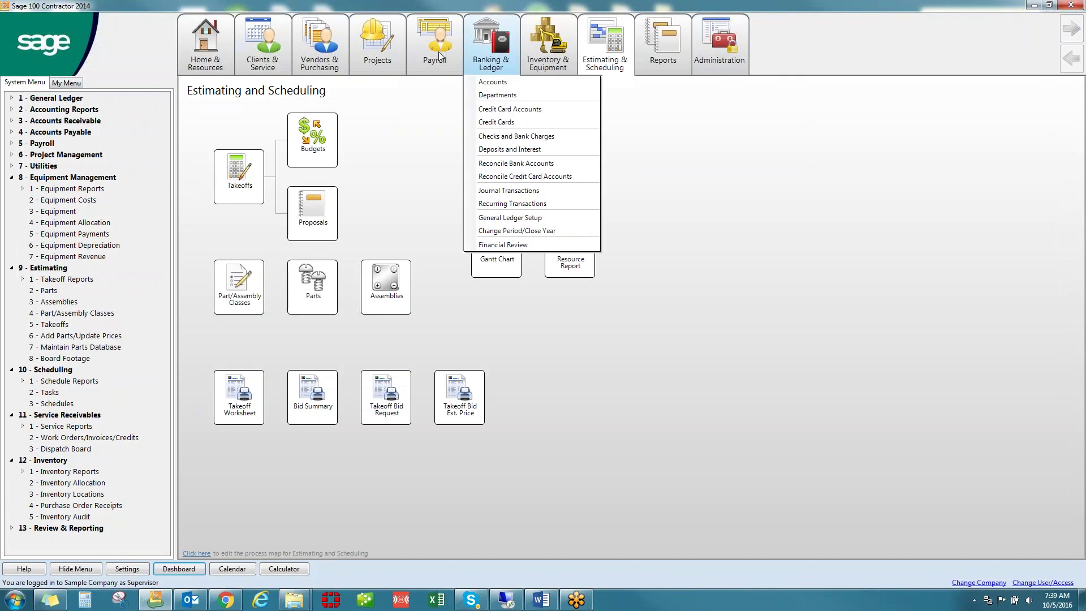
# - Examine the Receivable Aging report's scheduling options for 26 - AR Invoice Aging~Land, close the report, and view the available Client Reports
pyautogui.doubleClick(69, 123)
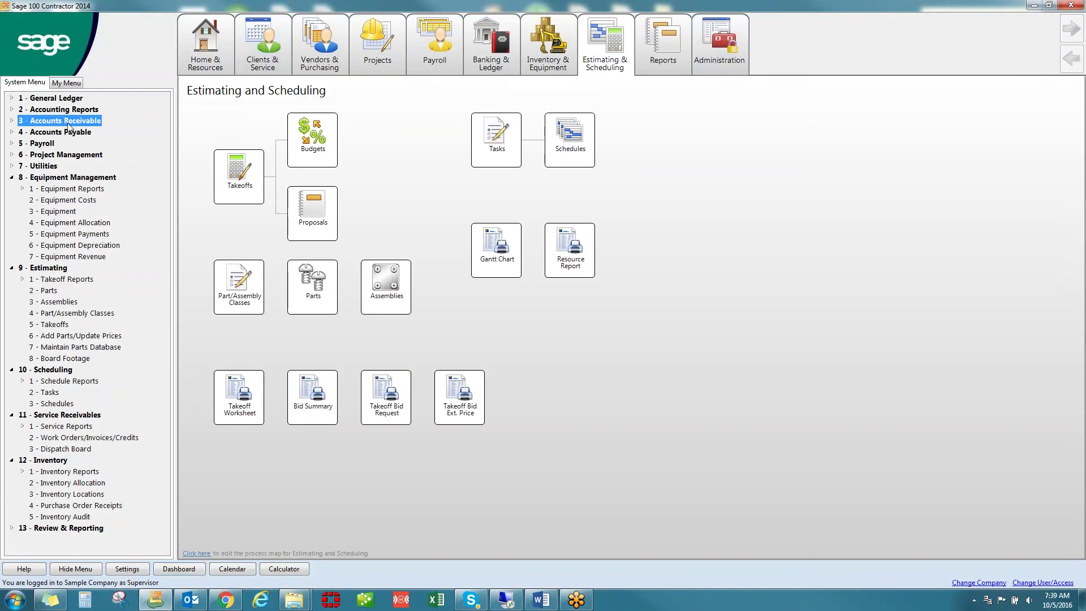
pyautogui.doubleClick(70, 133)
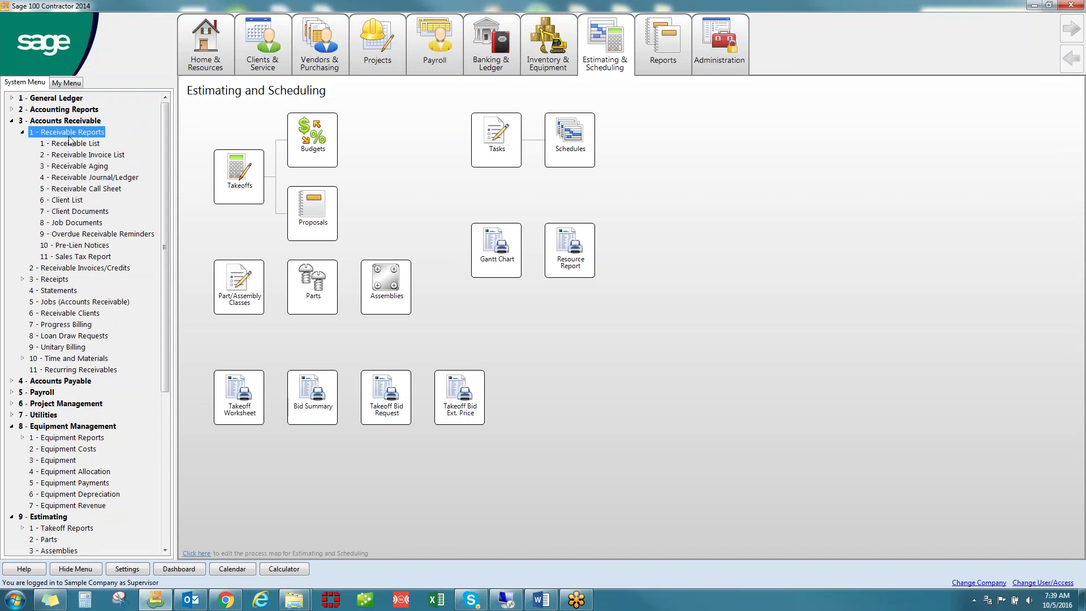
pyautogui.click(75, 167)
pyautogui.doubleClick(75, 168)
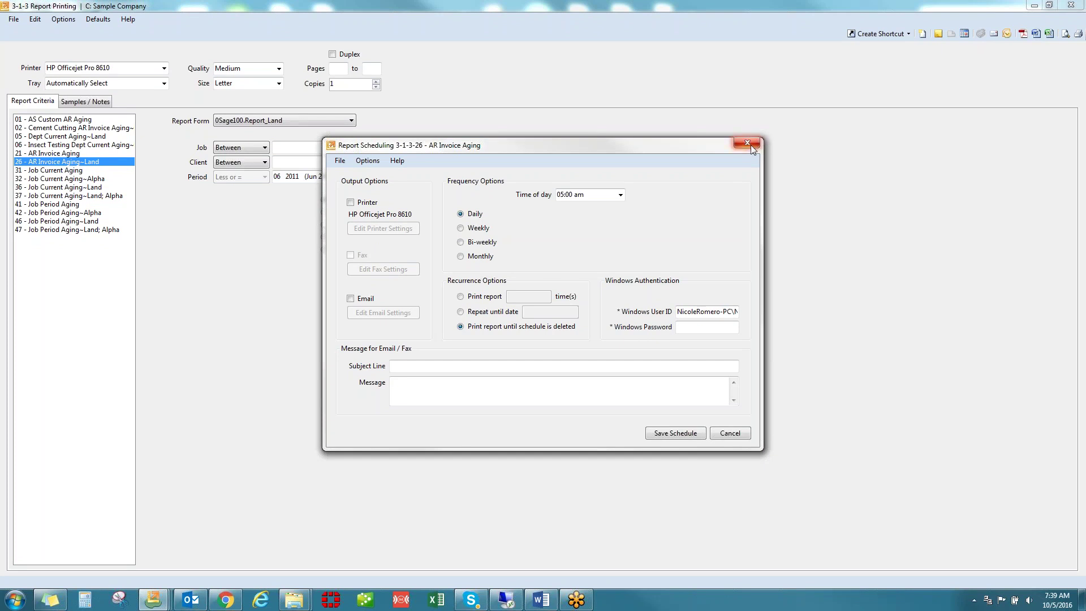
pyautogui.click(747, 142)
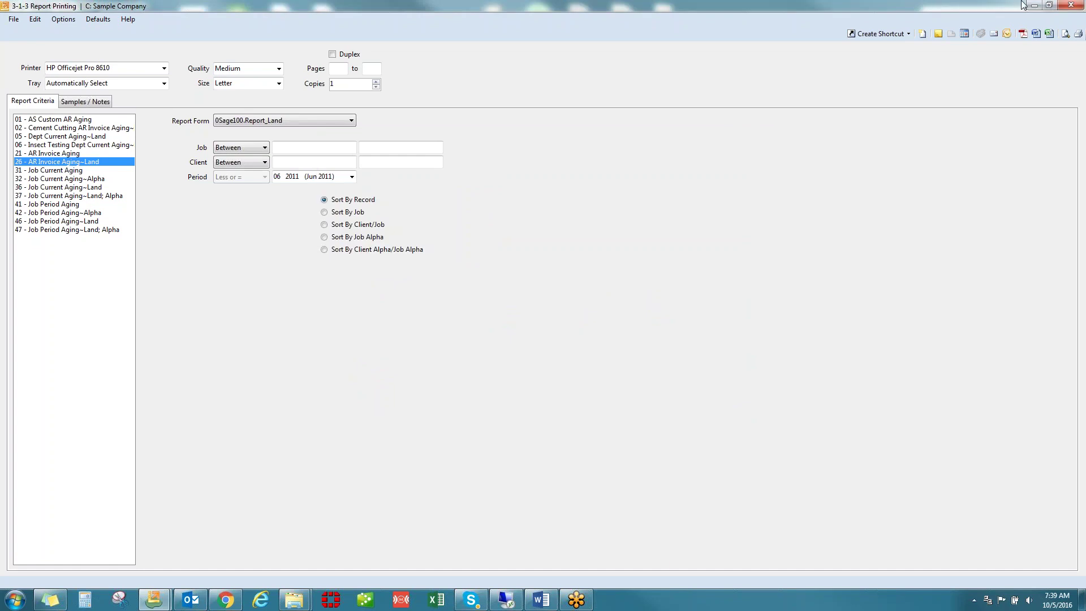
pyautogui.click(1070, 5)
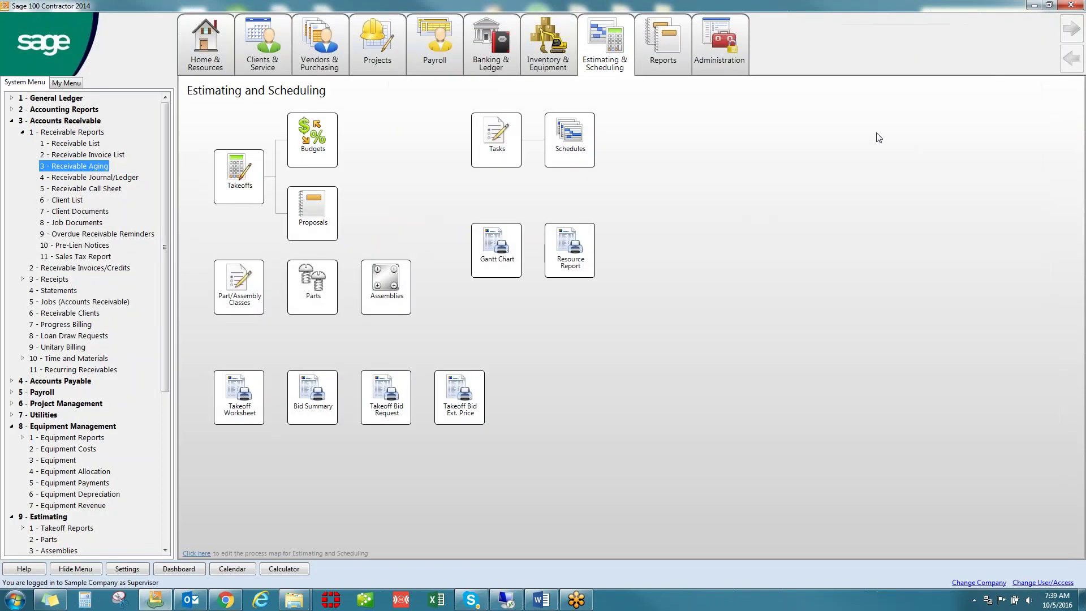
pyautogui.moveTo(663, 45)
pyautogui.moveTo(673, 96)
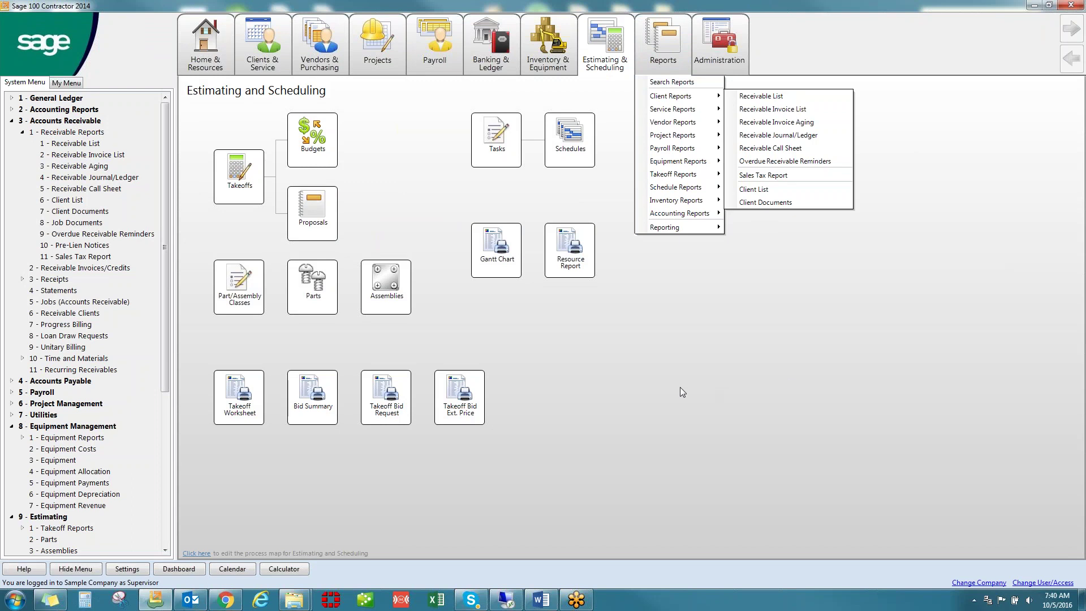
# - Open the existing takeoff 186 - Williams Post Office and show its details for bid item 3 - Concrete
pyautogui.click(247, 197)
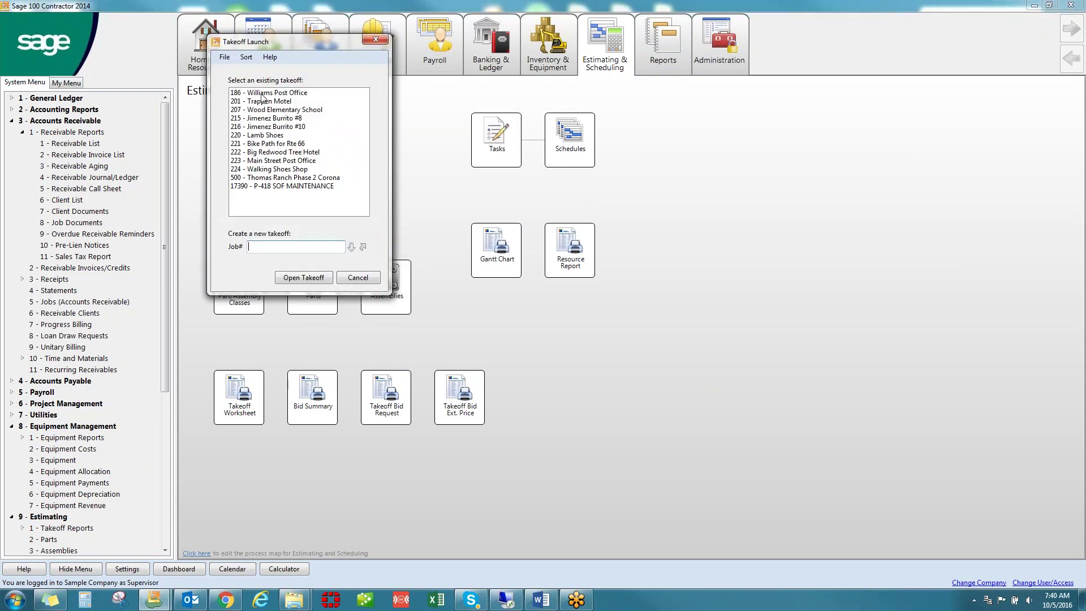
pyautogui.doubleClick(262, 94)
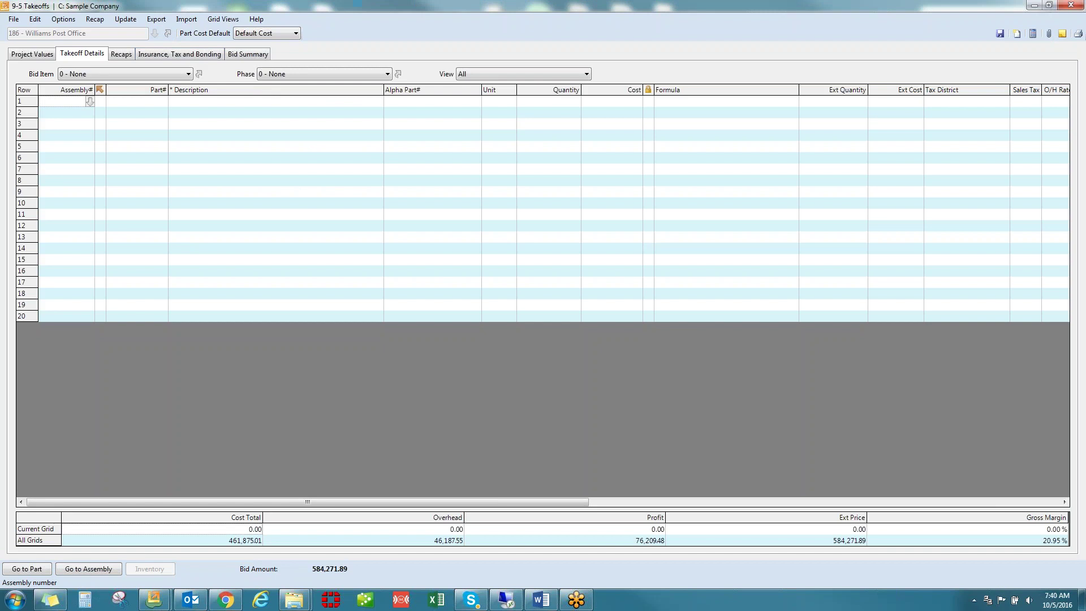
pyautogui.click(97, 74)
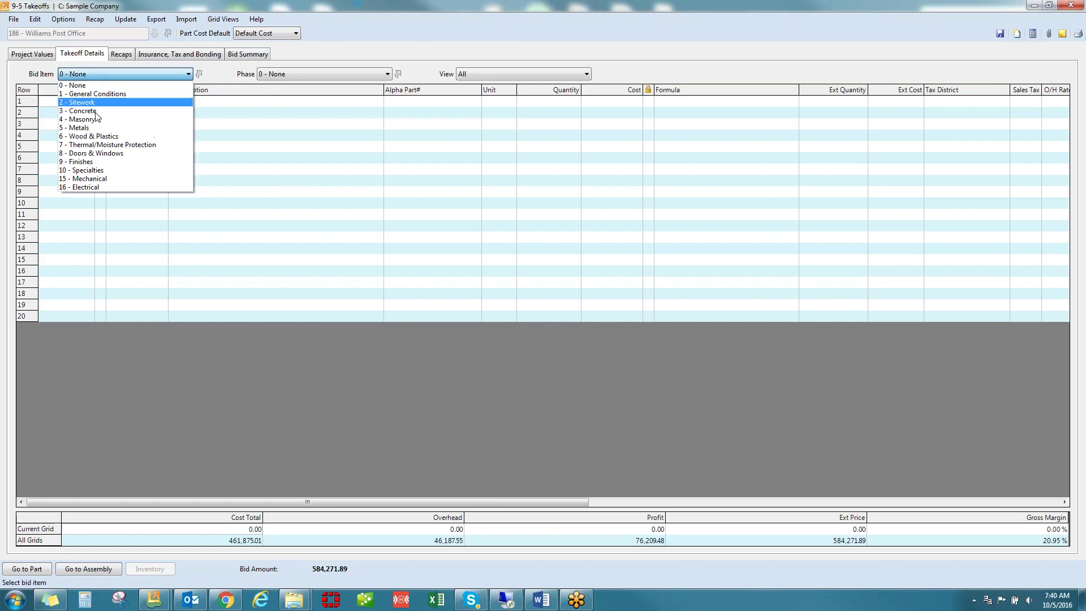
pyautogui.click(96, 113)
# - Review the takeoff's export choices, including Proposal and Service Work Order, and close the takeoff without exporting
pyautogui.click(156, 19)
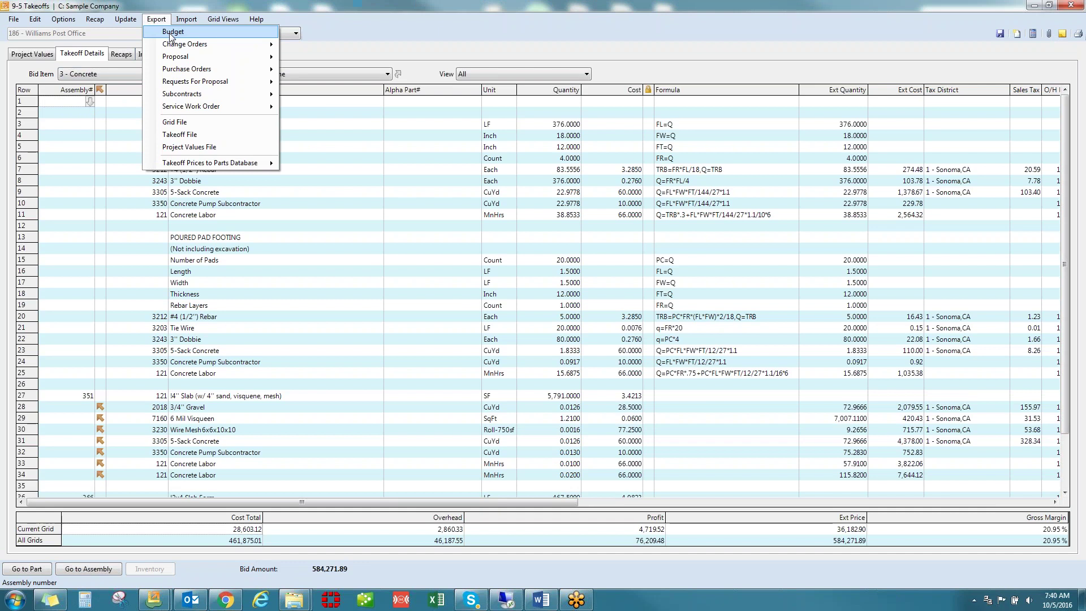
pyautogui.moveTo(173, 60)
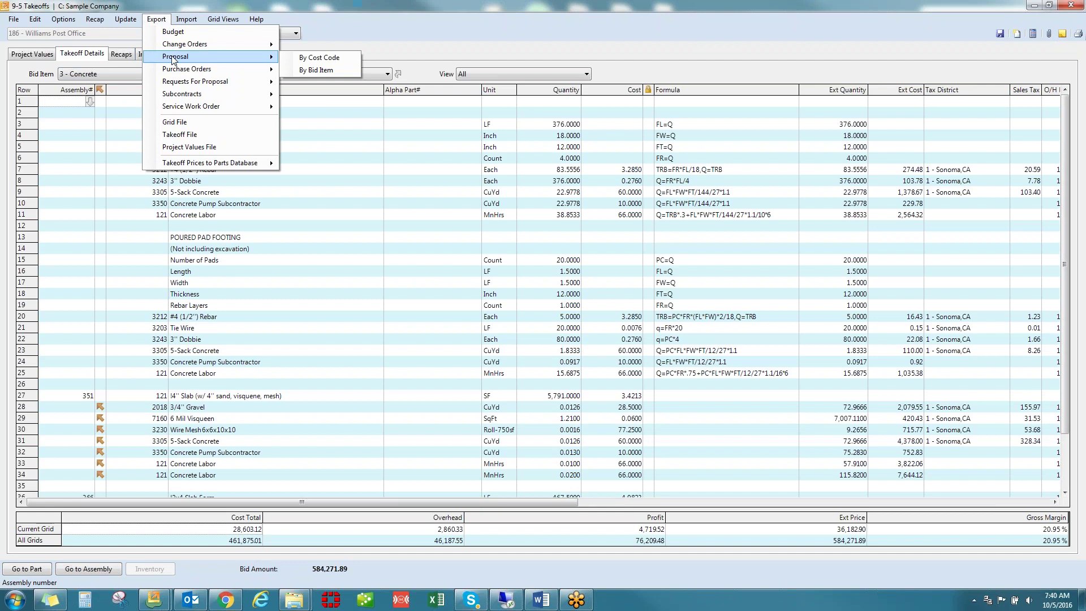
pyautogui.moveTo(178, 82)
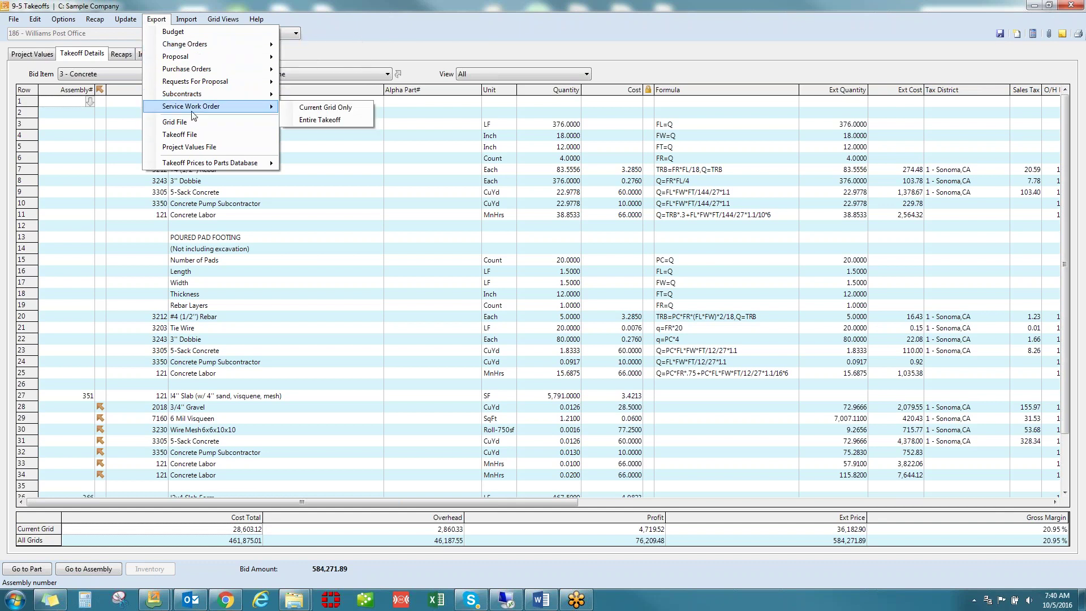
pyautogui.click(1069, 5)
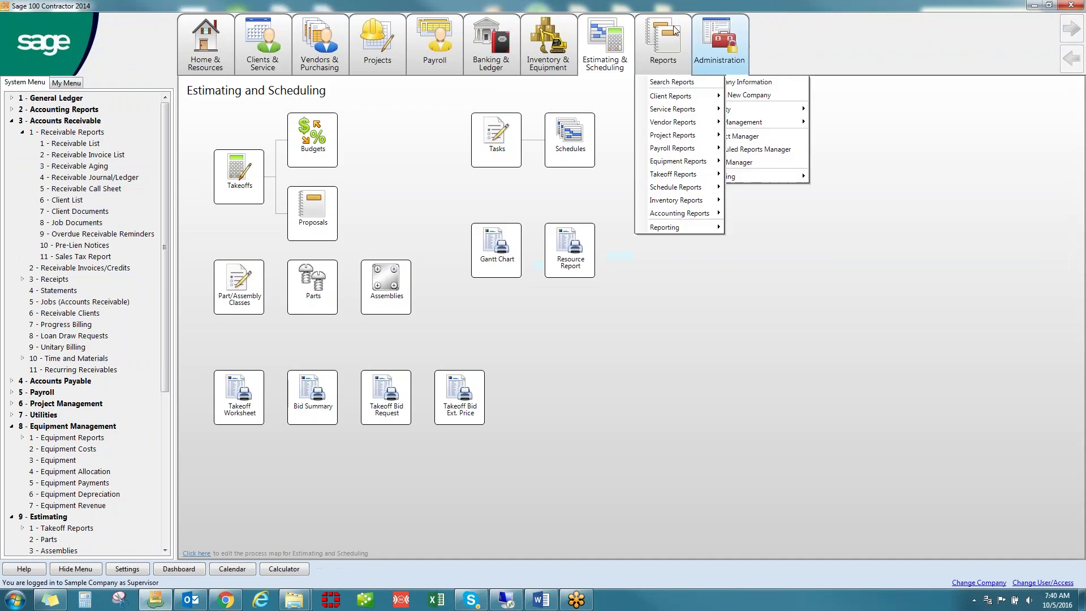
# - Return to the Projects process map
pyautogui.moveTo(610, 35)
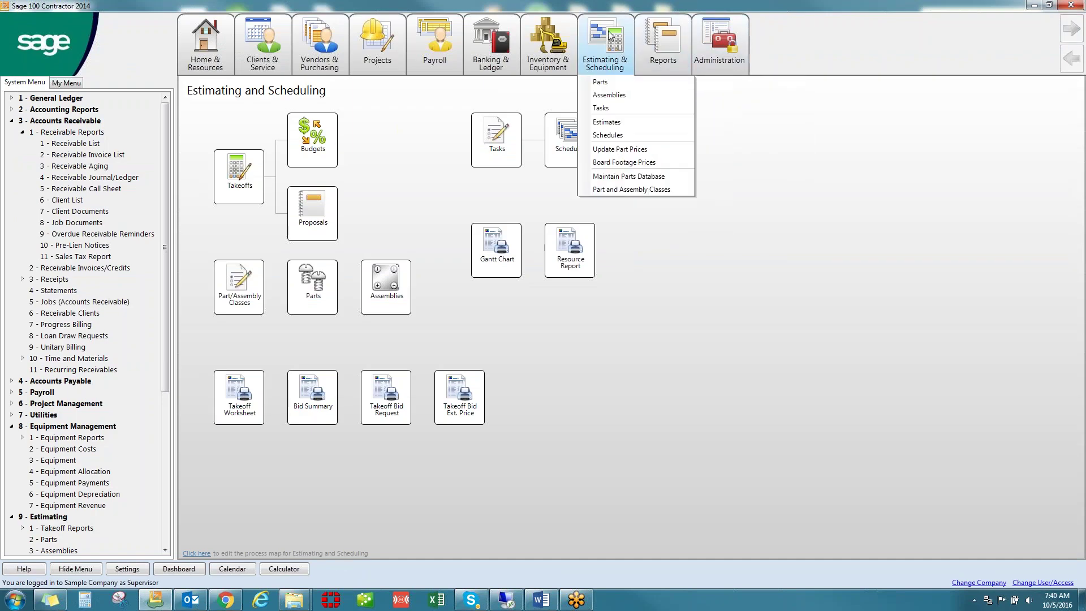
pyautogui.click(387, 48)
pyautogui.moveTo(491, 44)
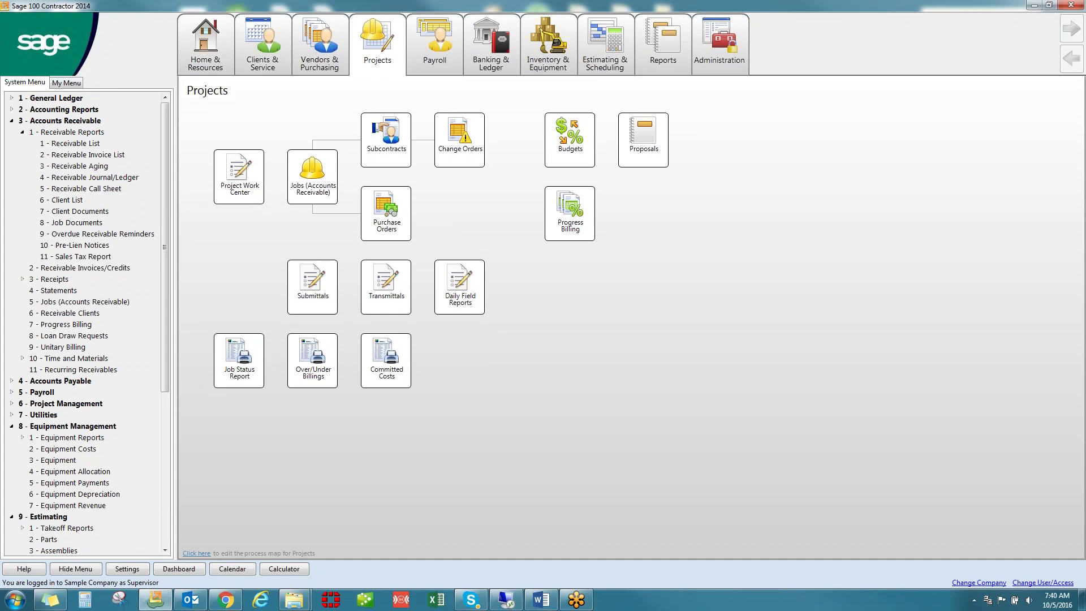
# - Open change order record 6 and review its status choices and the requested and approved amounts for the downspout line
pyautogui.click(453, 135)
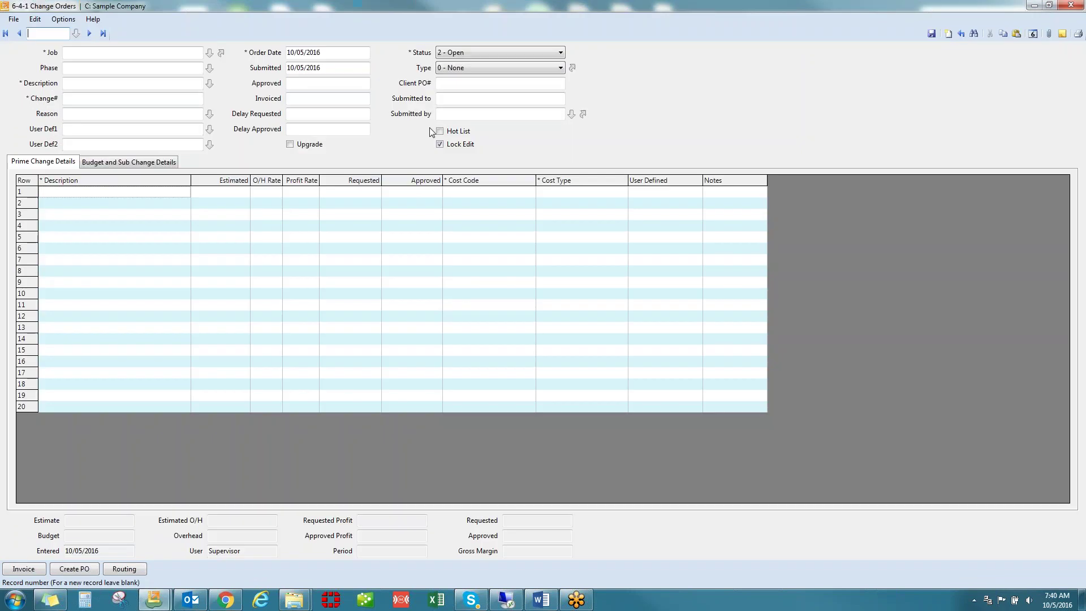
pyautogui.write('6')
pyautogui.press('Return')
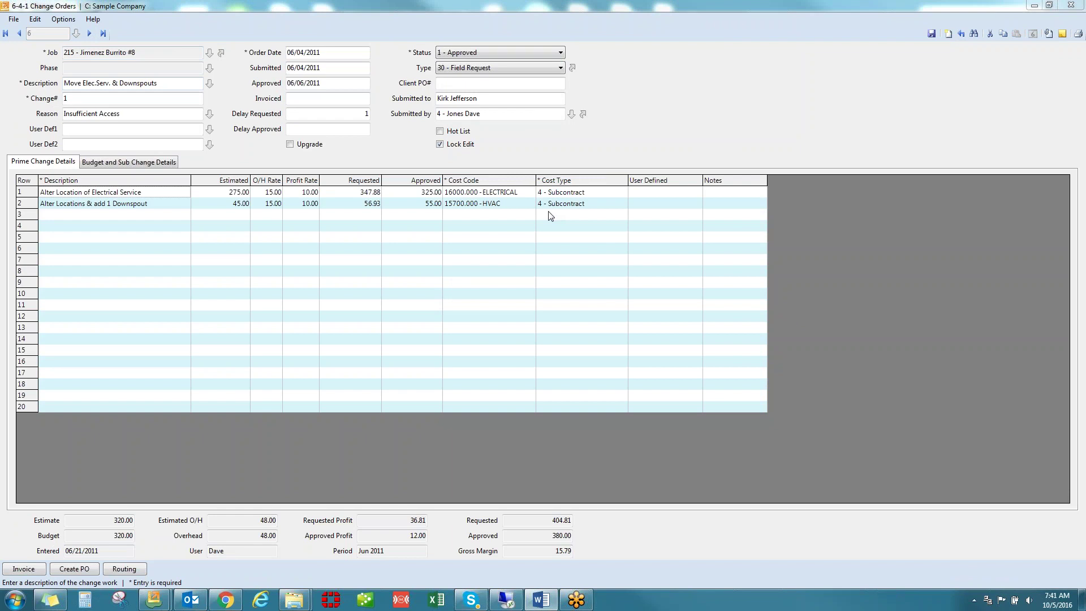
pyautogui.click(527, 53)
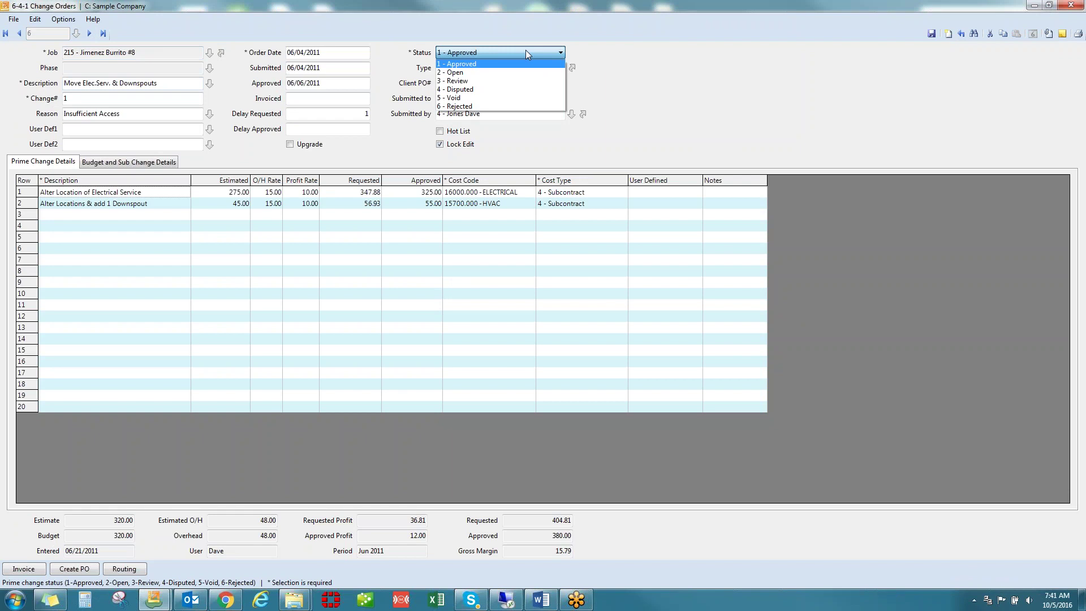
pyautogui.click(525, 52)
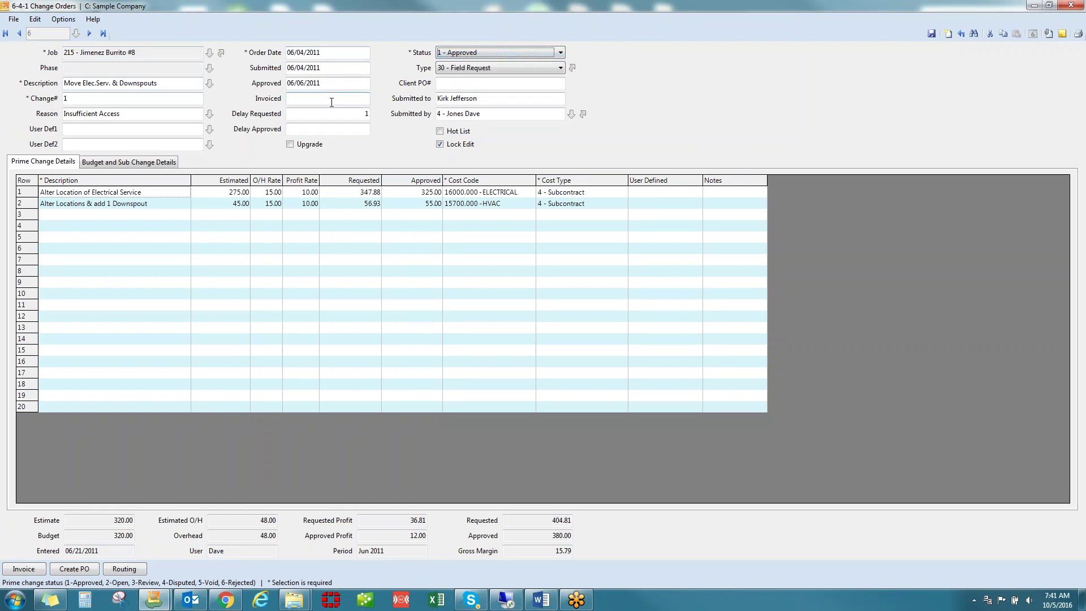
pyautogui.click(348, 203)
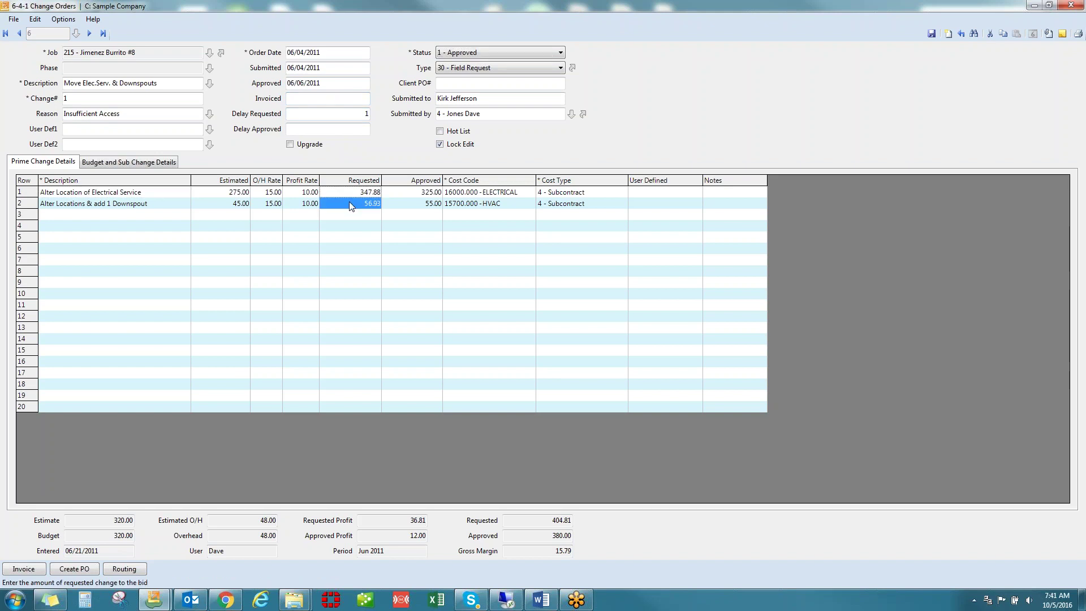
pyautogui.click(427, 204)
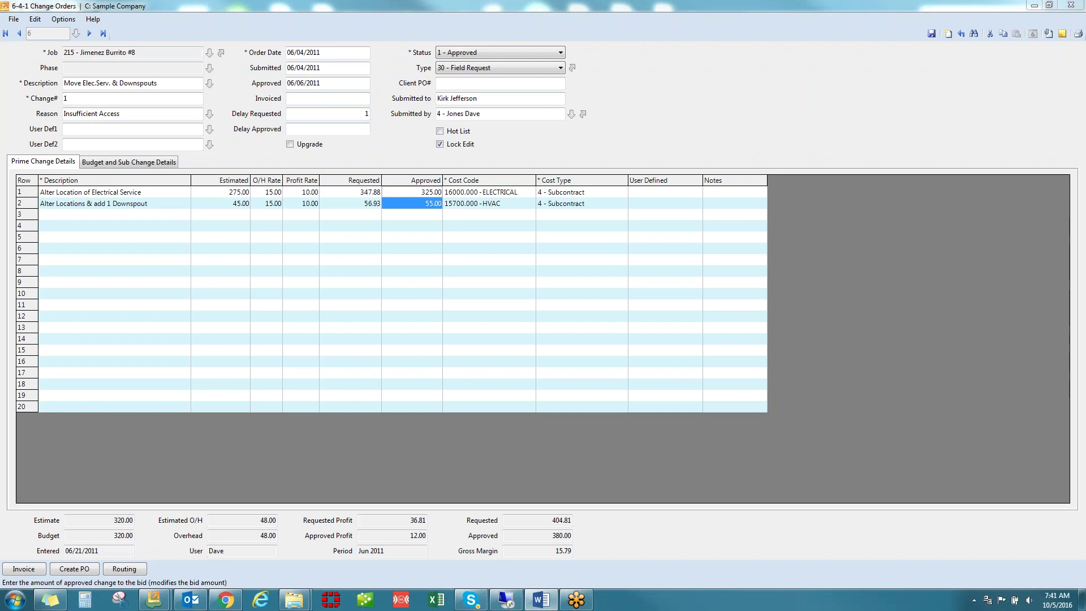
# - Show the change order's budget and subcontract change details, widen the Status column, check the second line's status and date, and close the record
pyautogui.click(155, 163)
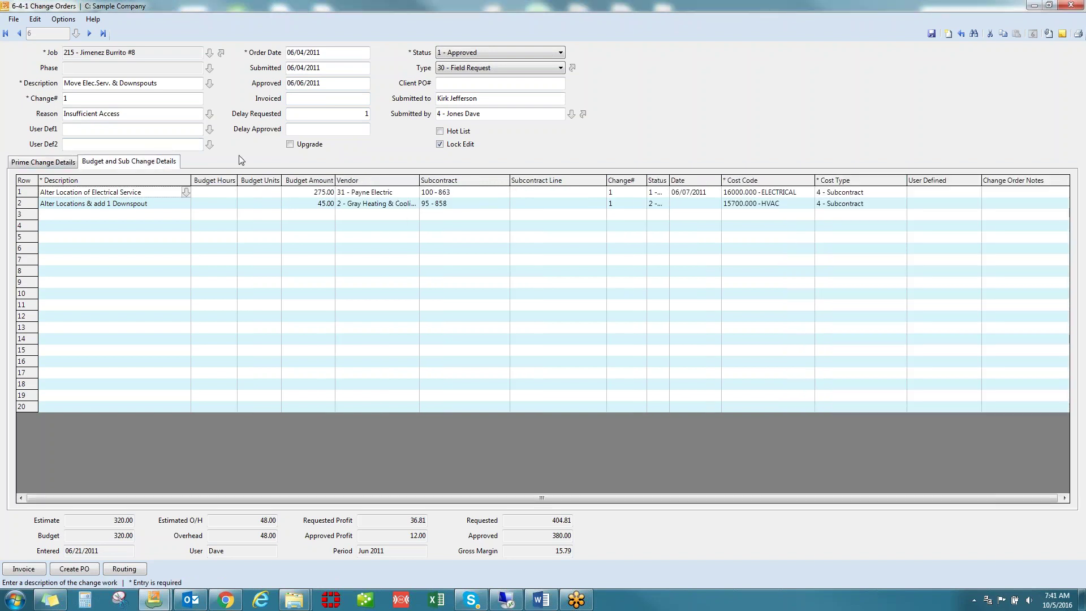
pyautogui.moveTo(669, 180); pyautogui.dragTo(688, 180)
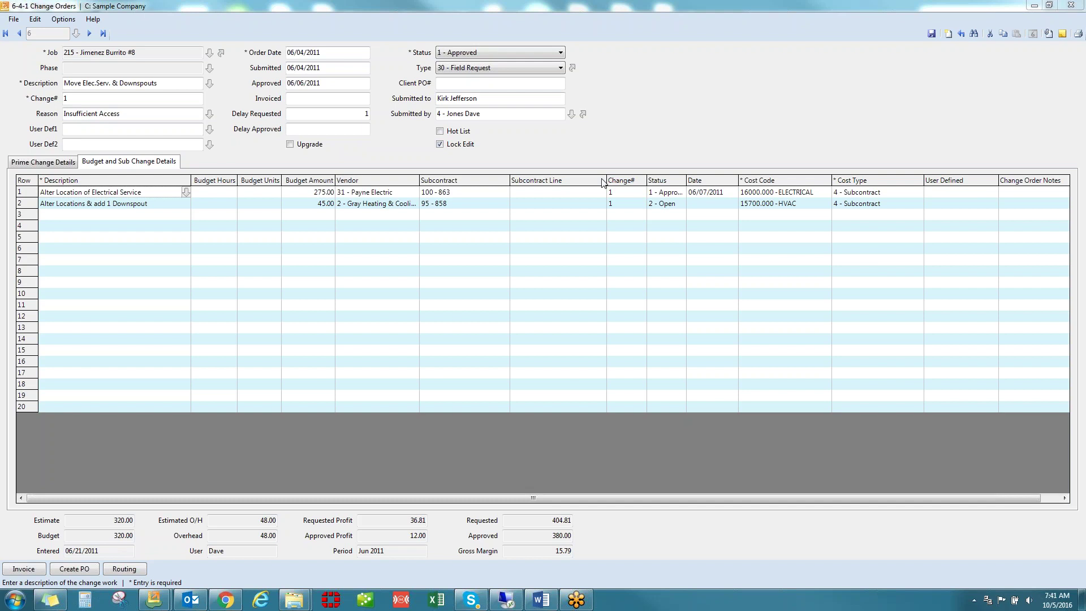
pyautogui.click(677, 193)
pyautogui.click(679, 212)
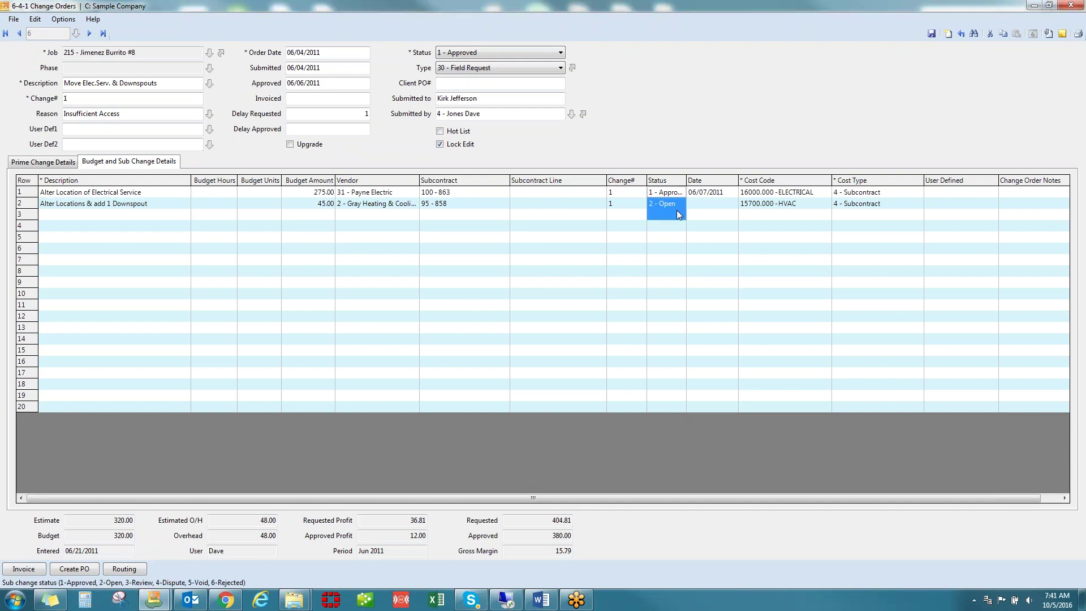
pyautogui.click(720, 209)
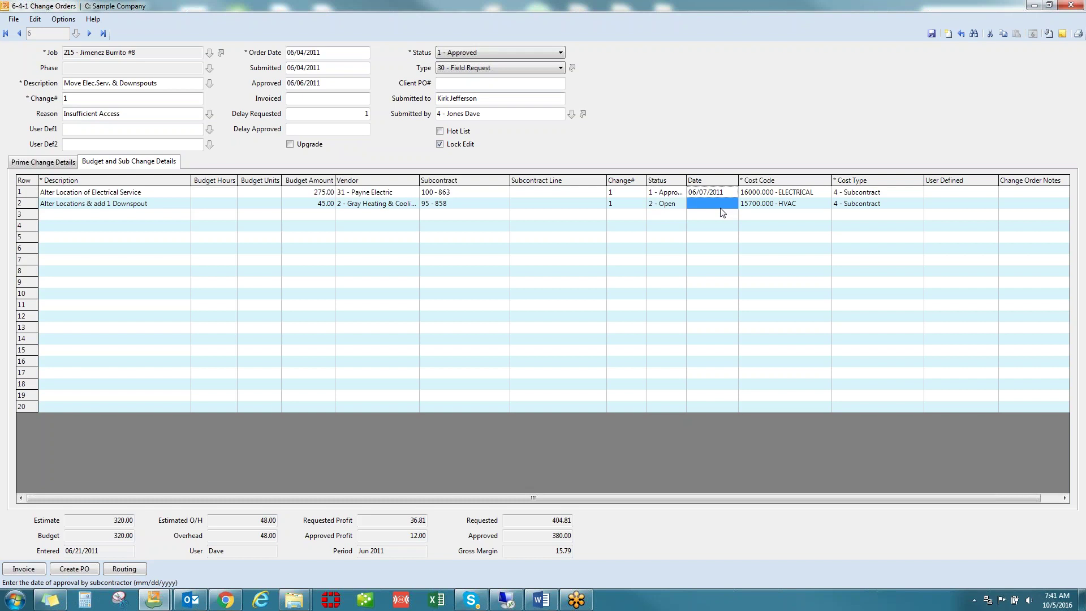
pyautogui.click(1070, 7)
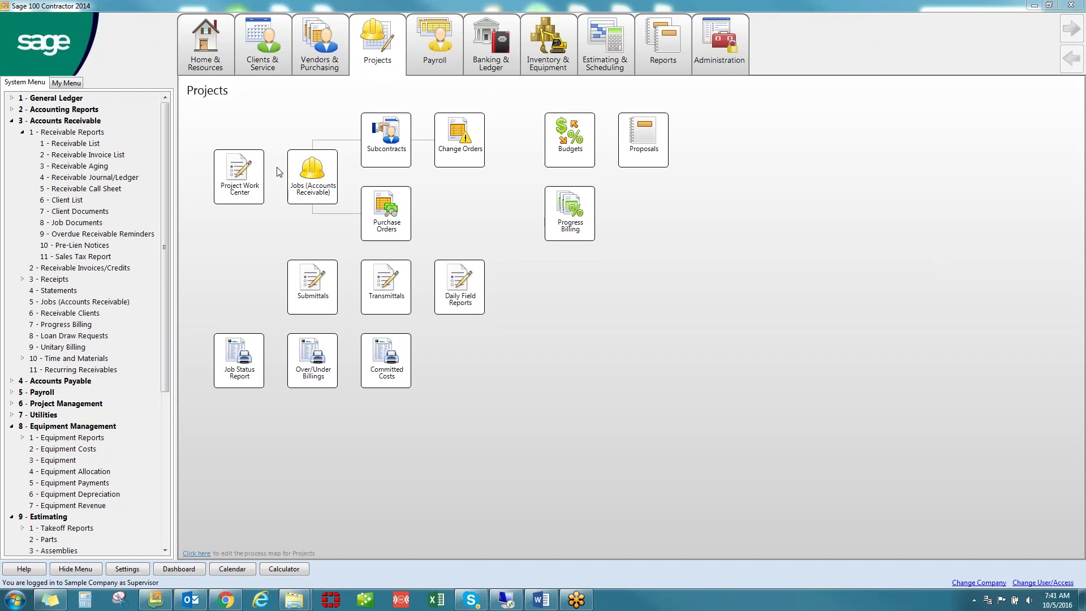
# - Preview the 21 - Job Status Report for job 201 - Trappen Motel, and close the report
pyautogui.click(250, 355)
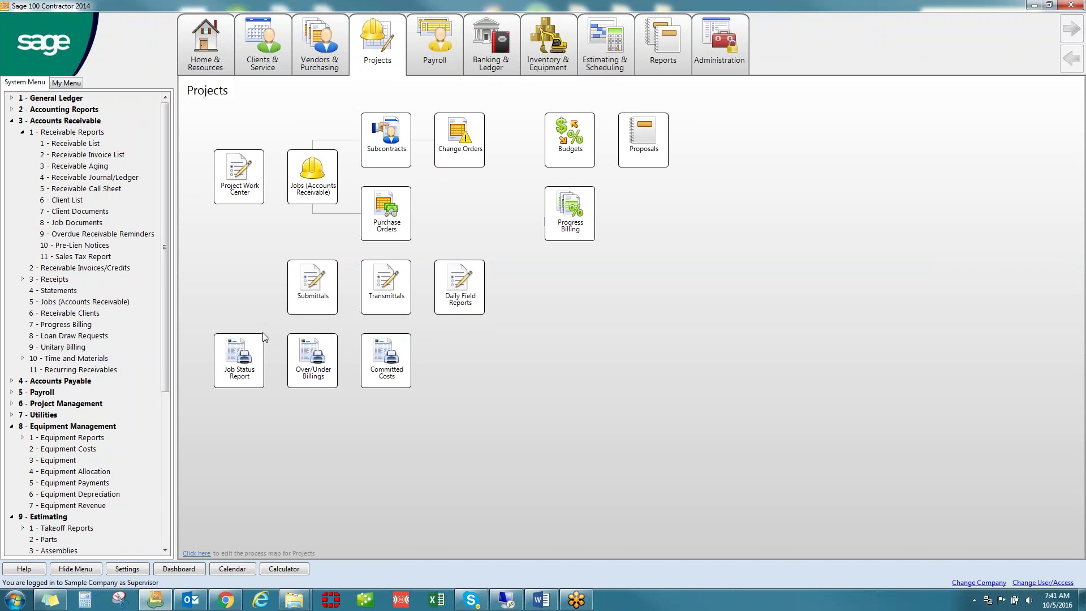
pyautogui.click(430, 217)
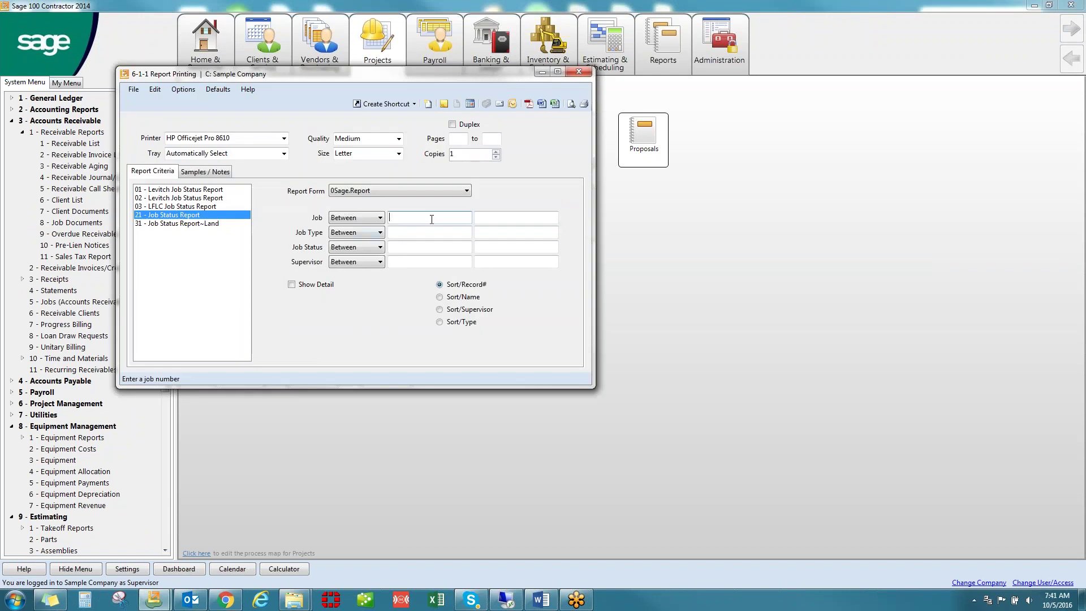
pyautogui.write('201')
pyautogui.press('Tab')
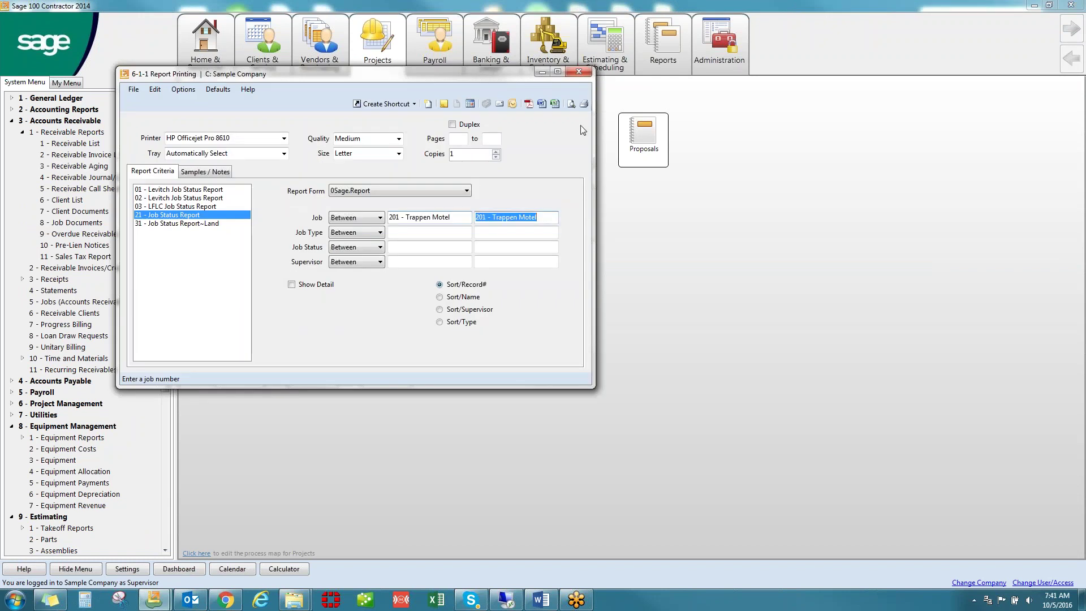
pyautogui.click(571, 105)
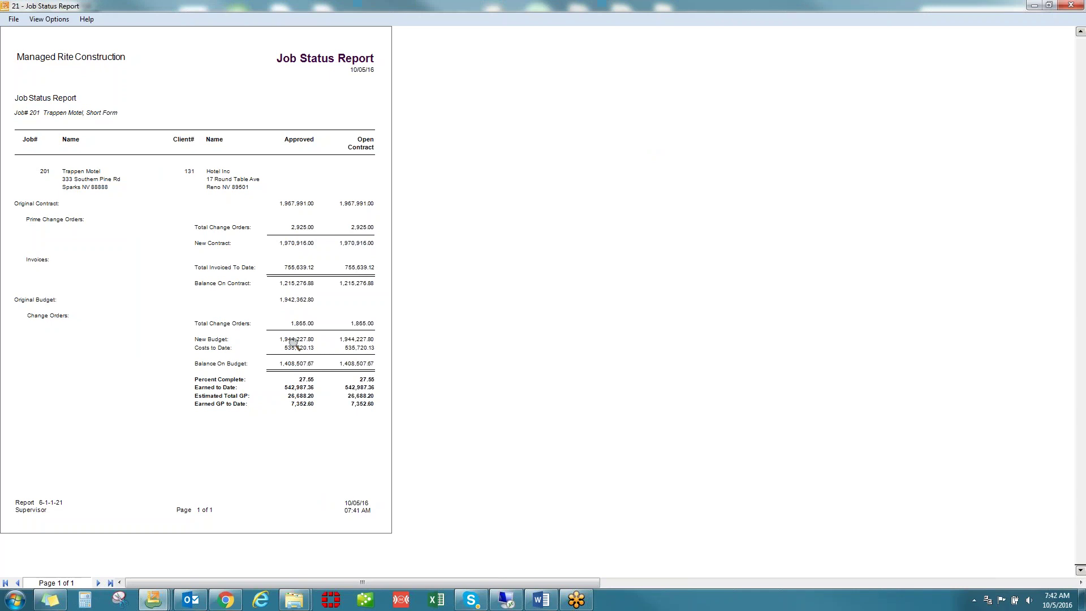
pyautogui.click(1071, 5)
pyautogui.click(579, 72)
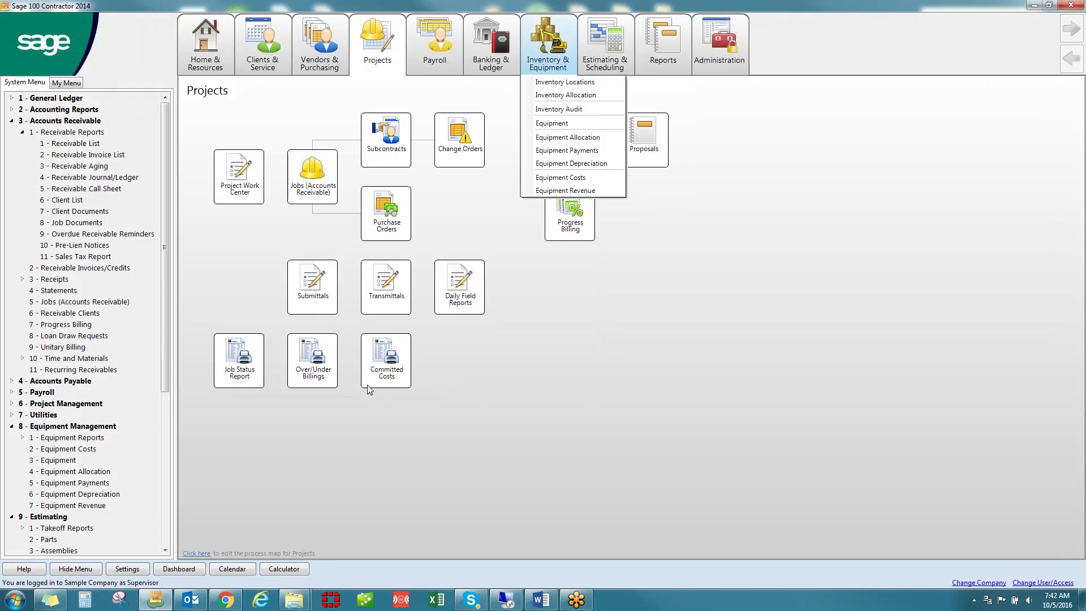
# - Preview the 31 - Committed Costs~Land report for job 201 - Trappen Motel, leaving Labor Burden blank
pyautogui.click(386, 360)
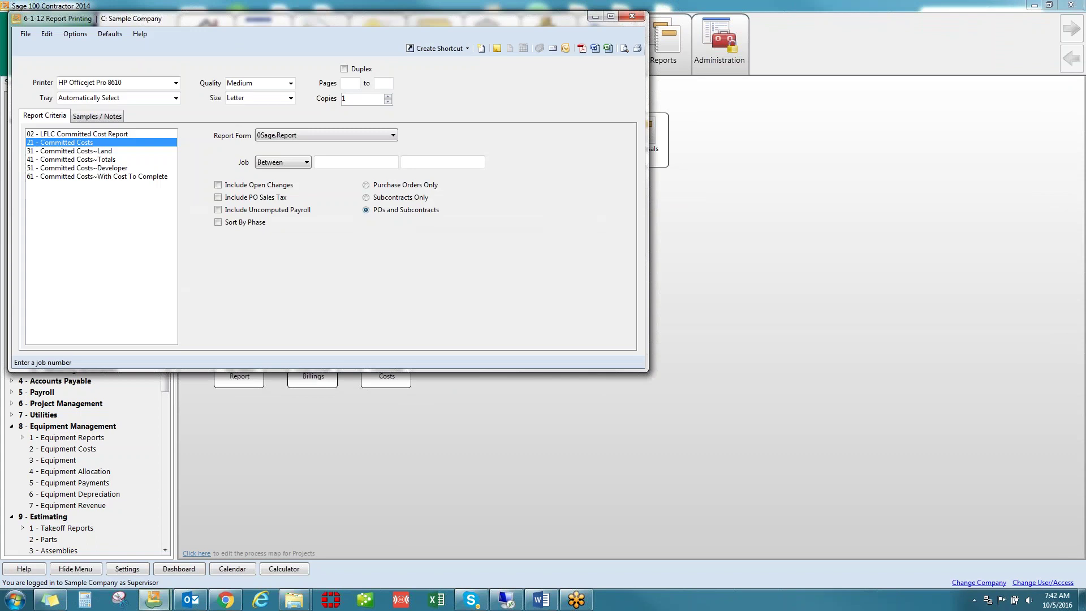
pyautogui.click(136, 160)
pyautogui.click(150, 152)
pyautogui.click(351, 161)
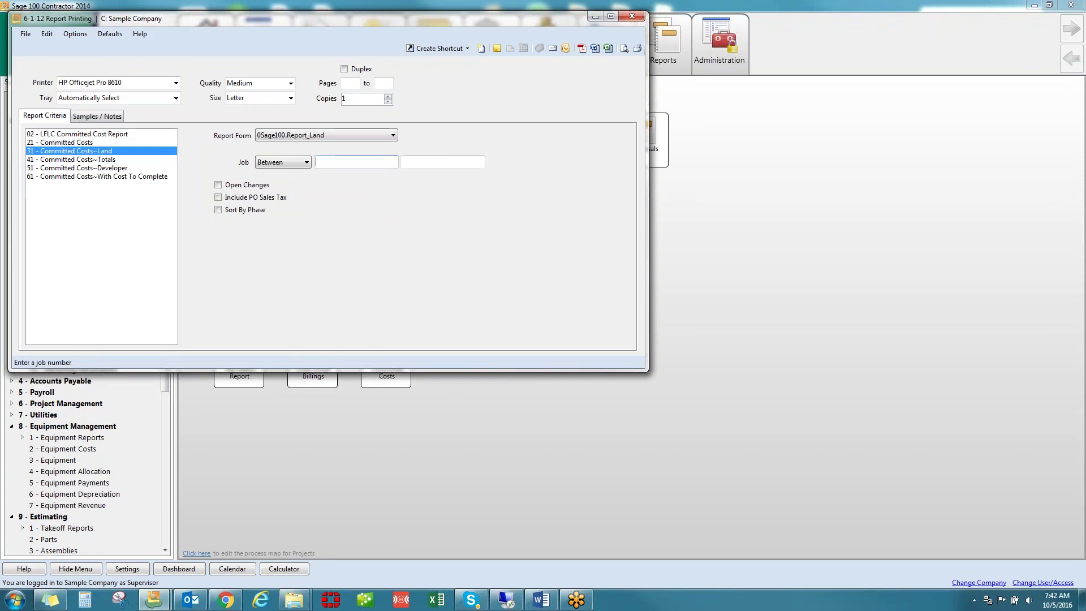
pyautogui.write('201')
pyautogui.press('Tab')
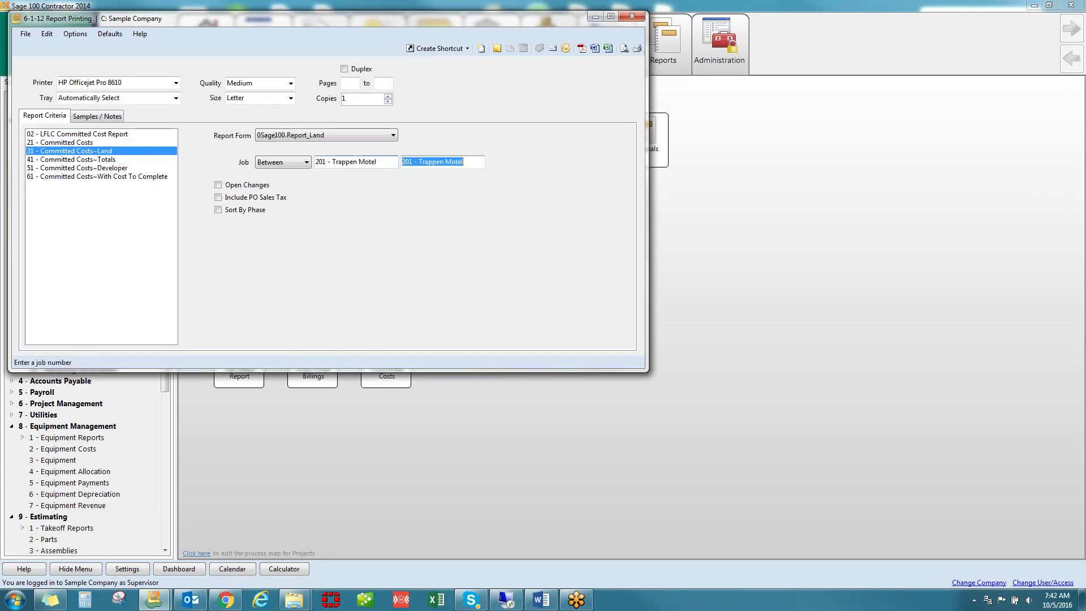
pyautogui.click(624, 49)
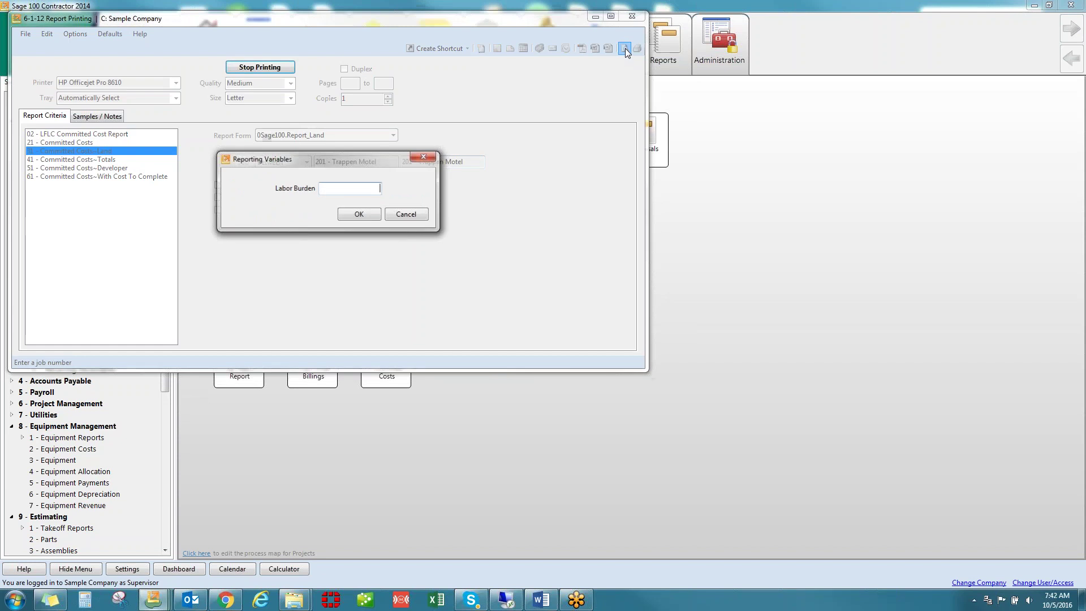
pyautogui.click(359, 214)
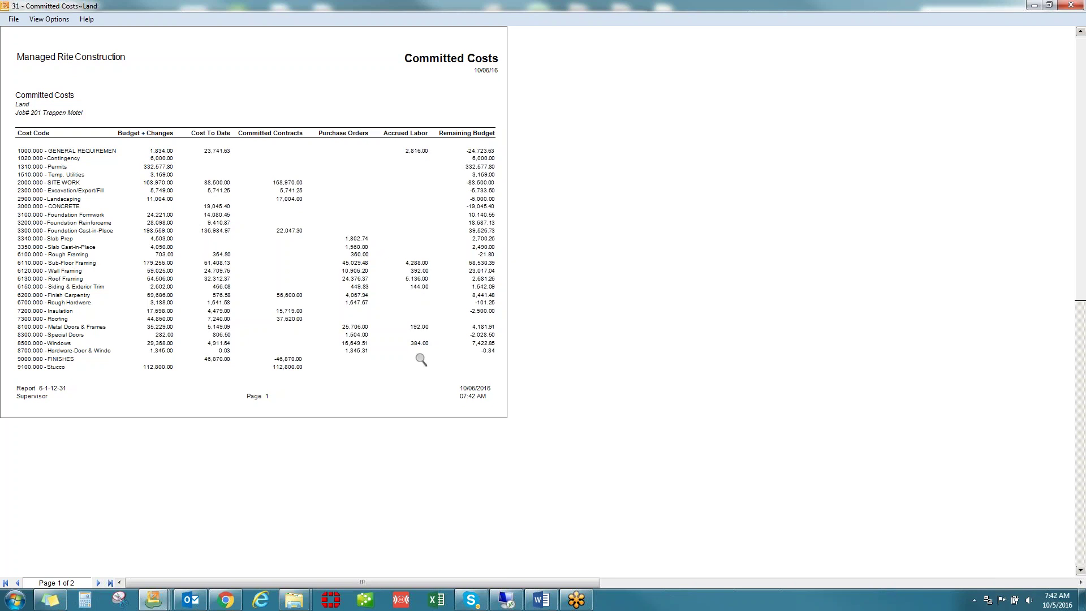
# - Drill down from the Sub-Floor Framing purchase order amount to its source purchase order, and close all the report windows
pyautogui.doubleClick(355, 262)
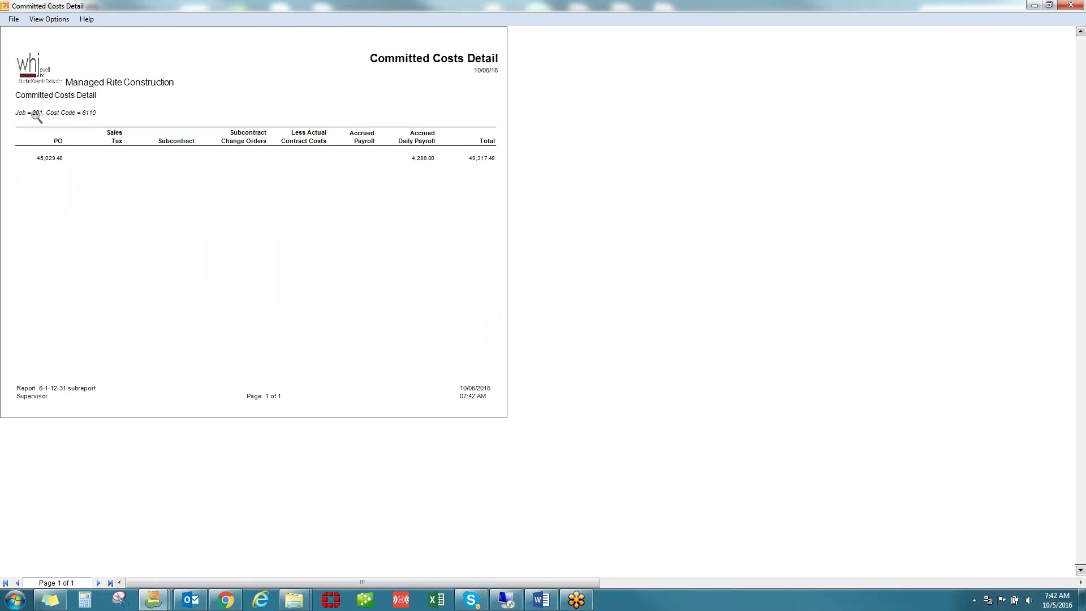
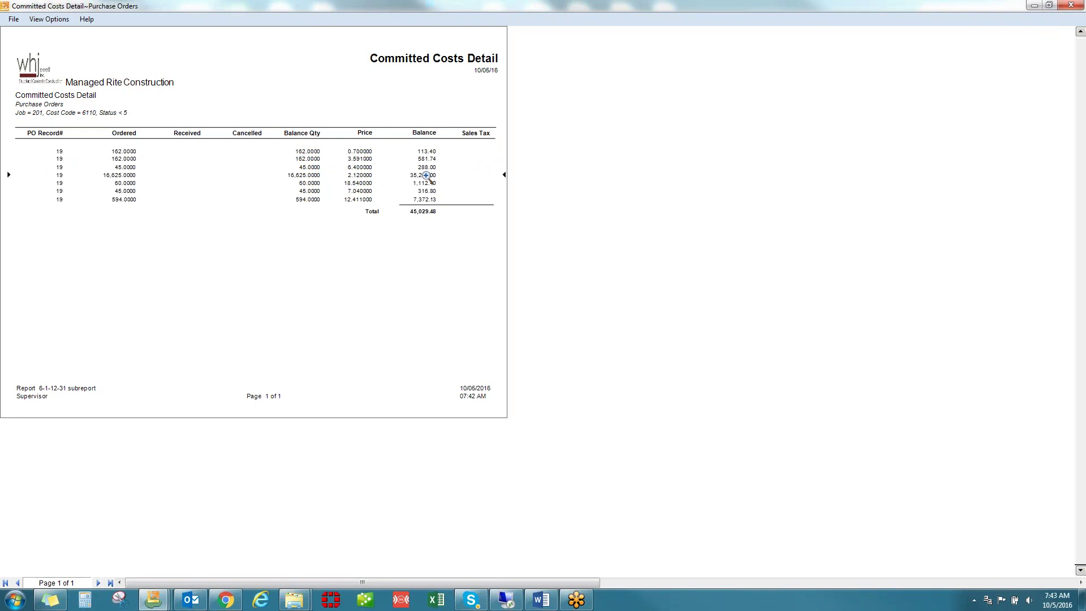
pyautogui.doubleClick(427, 176)
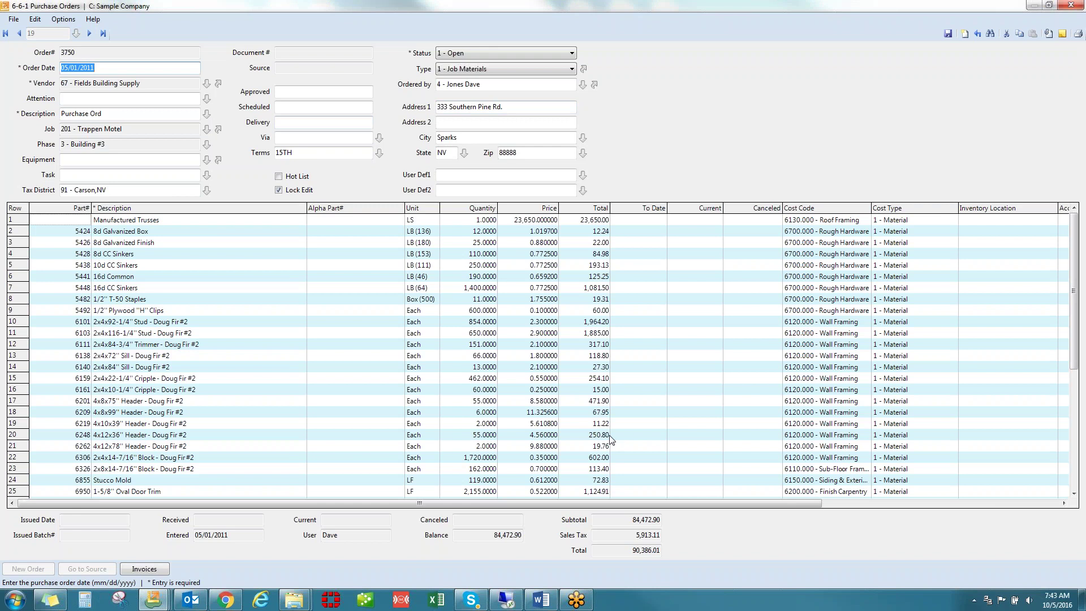
pyautogui.click(1063, 9)
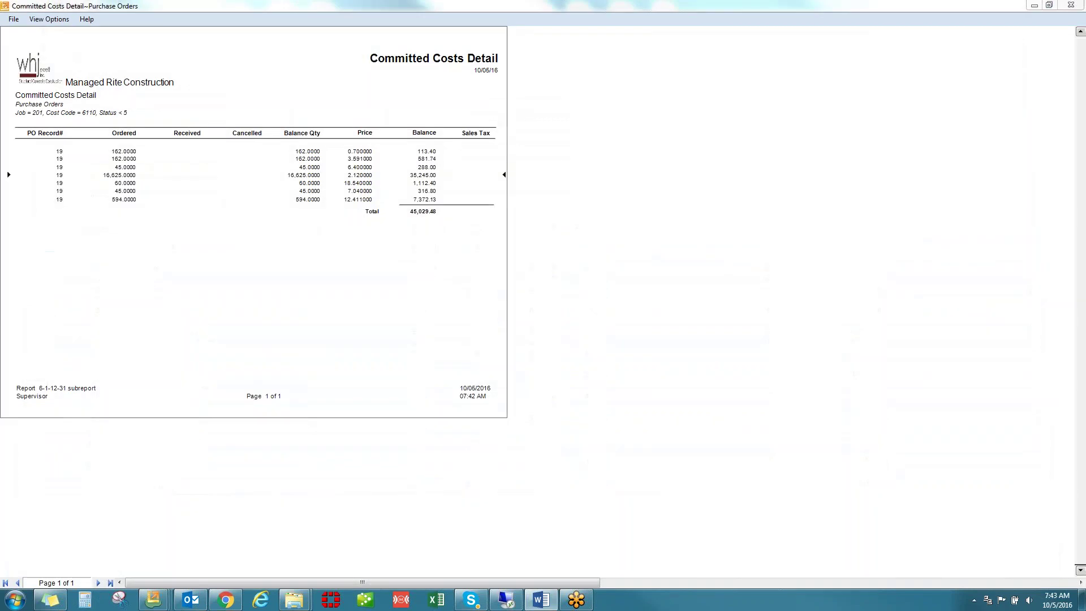
pyautogui.click(1071, 5)
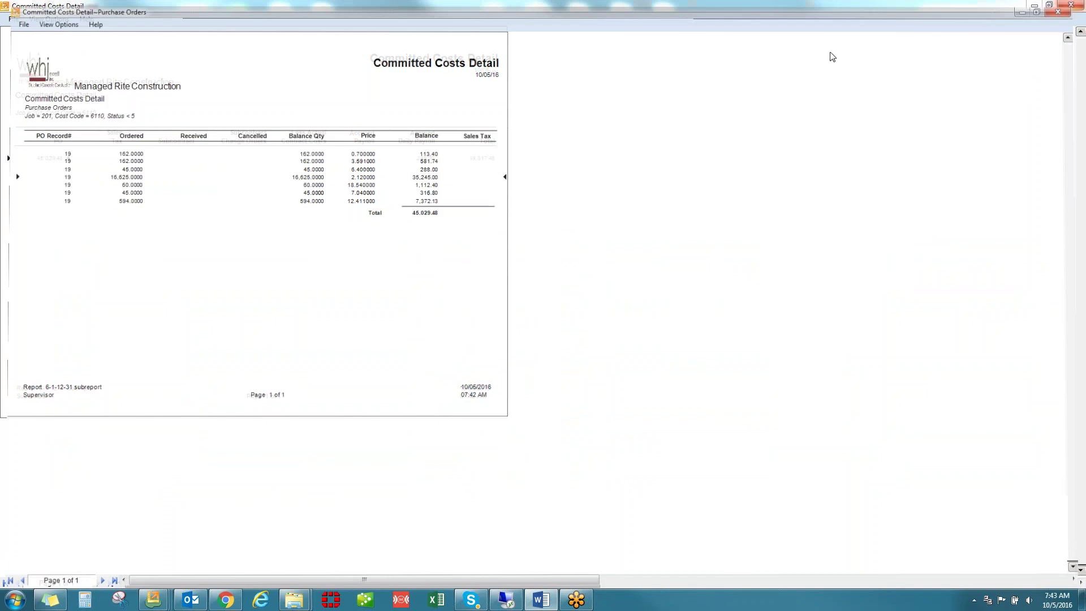
pyautogui.click(1070, 6)
pyautogui.click(1071, 6)
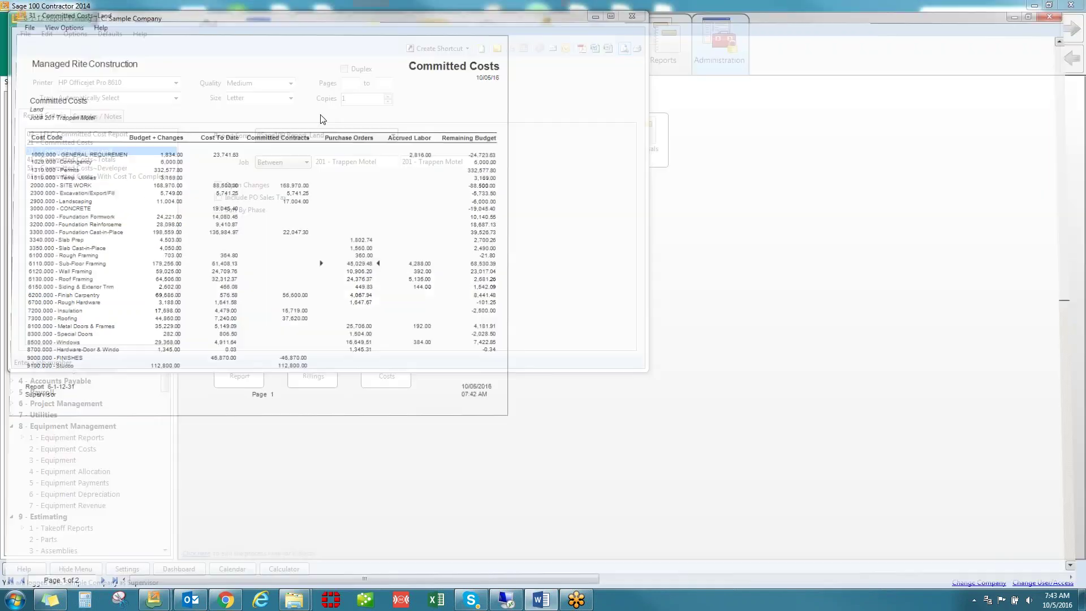
pyautogui.click(639, 11)
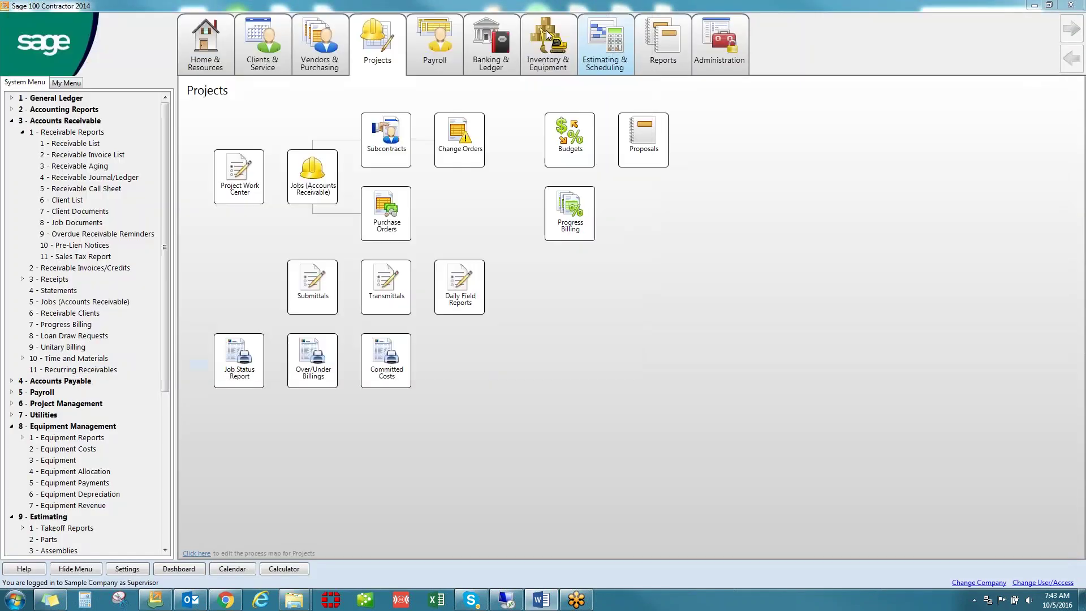
# - Expand the Job Reports list under Project Management and review the available reports
pyautogui.click(48, 404)
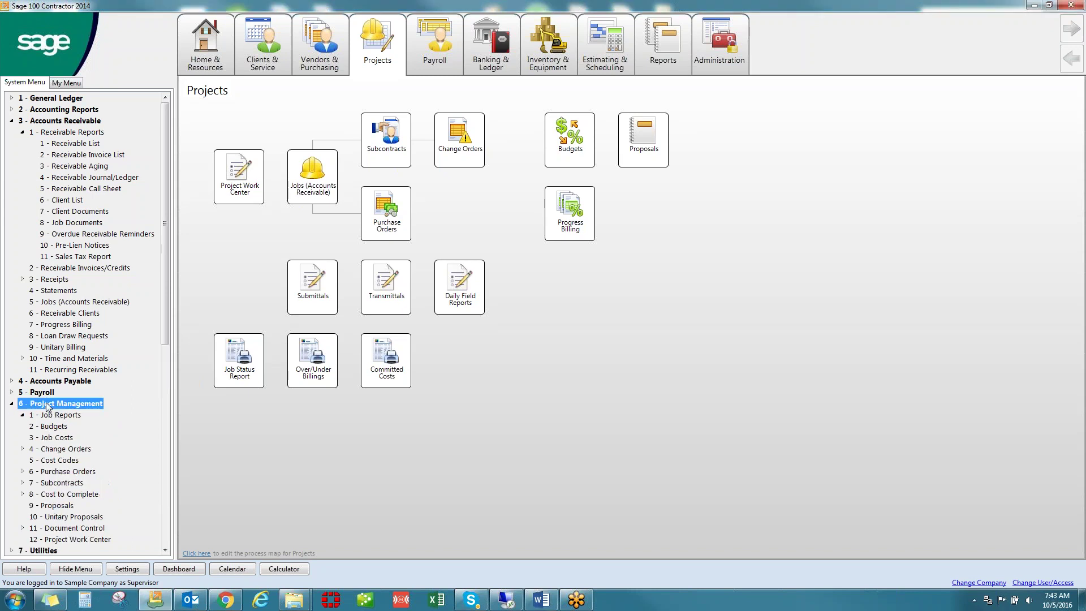
pyautogui.click(56, 417)
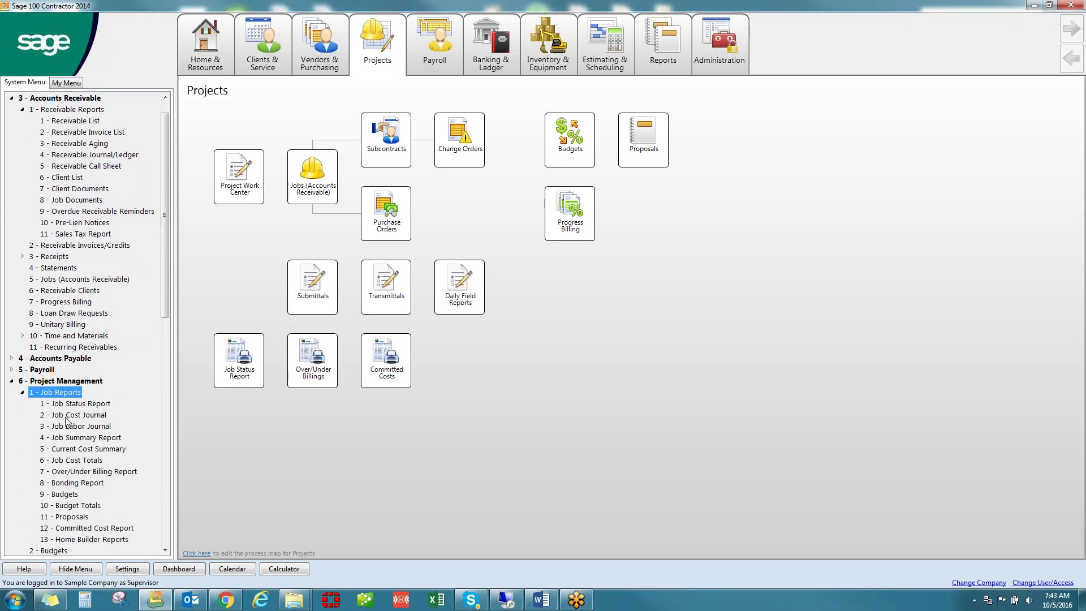
pyautogui.scroll(-1, 66, 421)
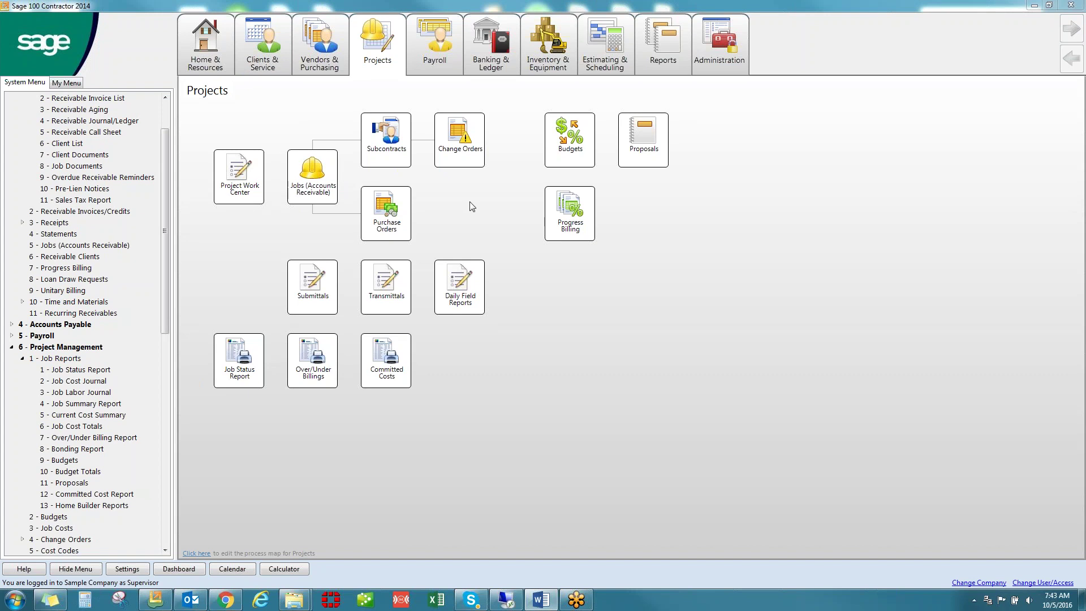
# - Open progress billing record 1 for 186 - Williams Post Office and preview its 21 - Progress Billing~by Cost Code report
pyautogui.click(571, 208)
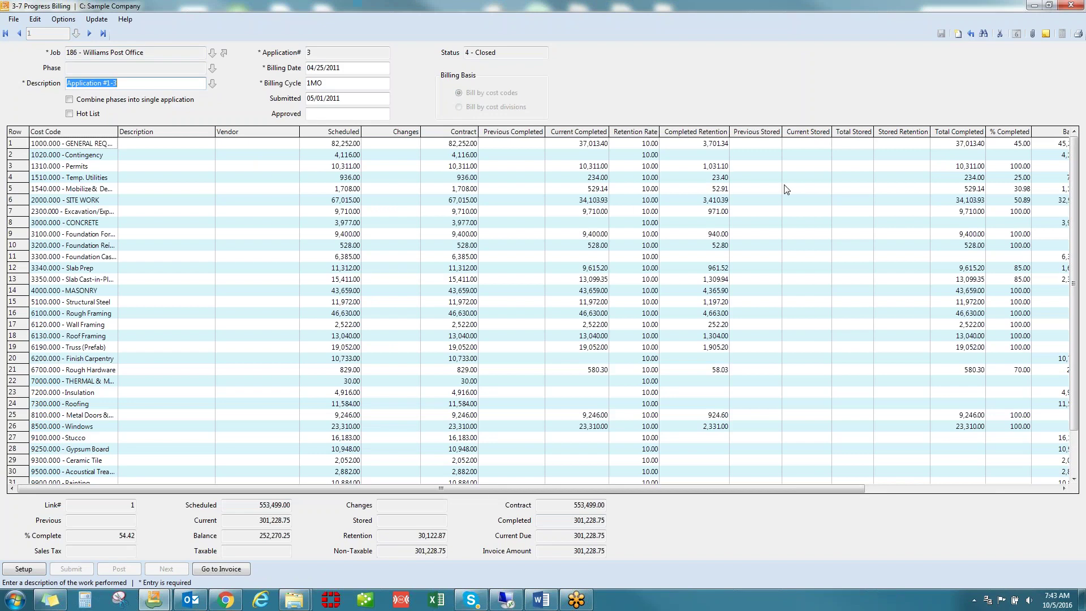
pyautogui.click(1078, 36)
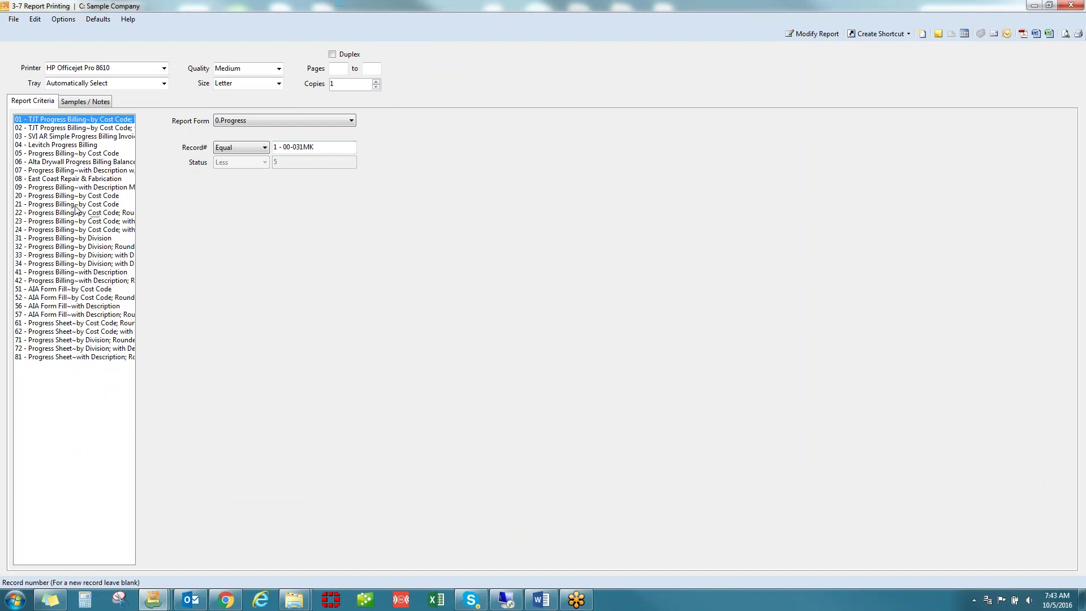
pyautogui.click(78, 207)
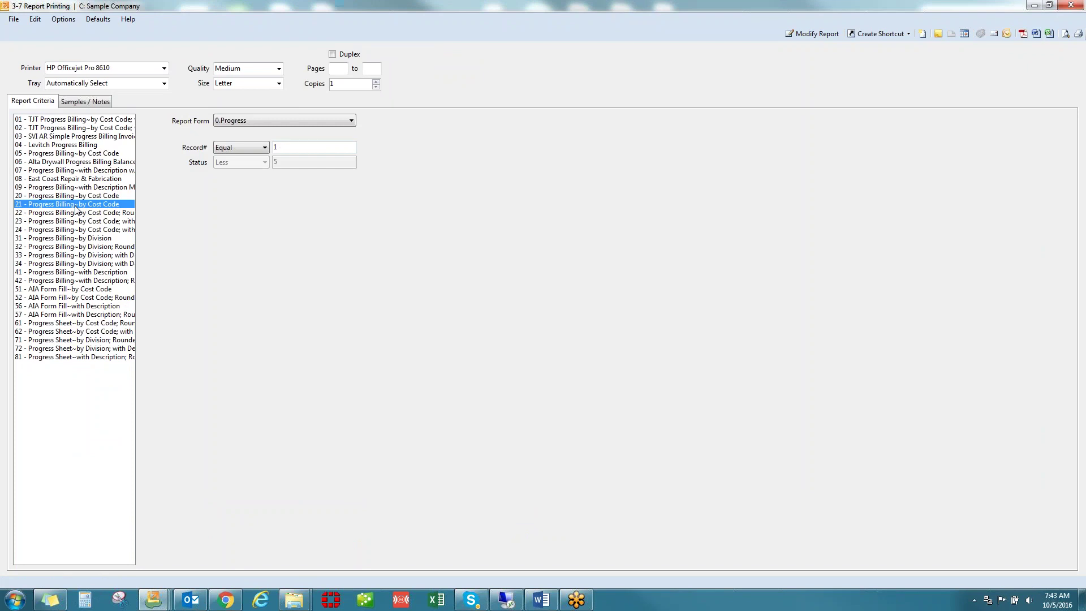
pyautogui.click(1065, 35)
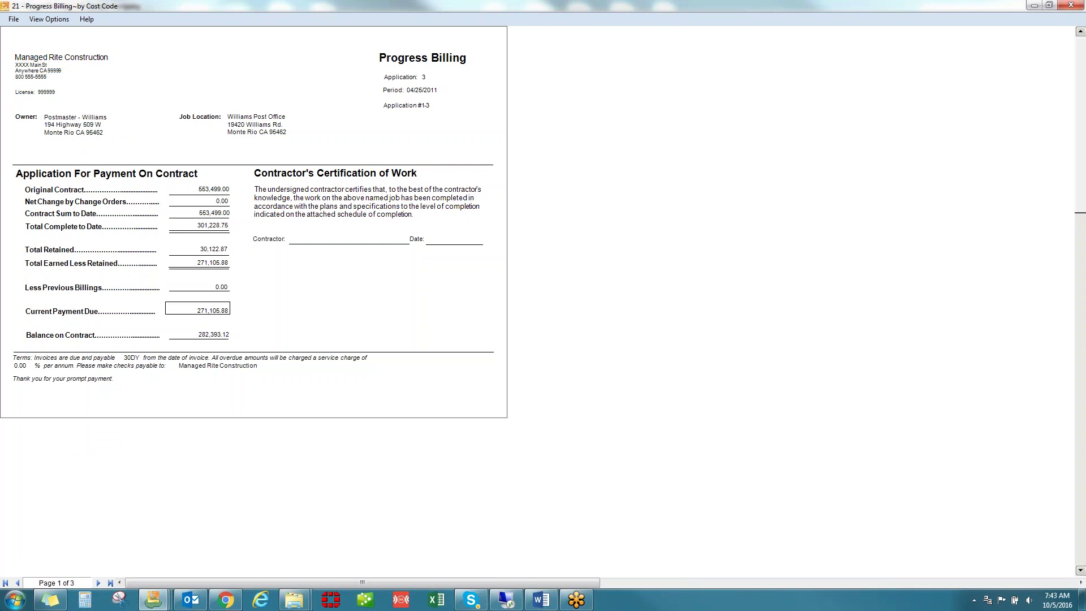
# - Review the remaining pages of the Progress Billing report, and close the report and progress billing windows
pyautogui.click(99, 582)
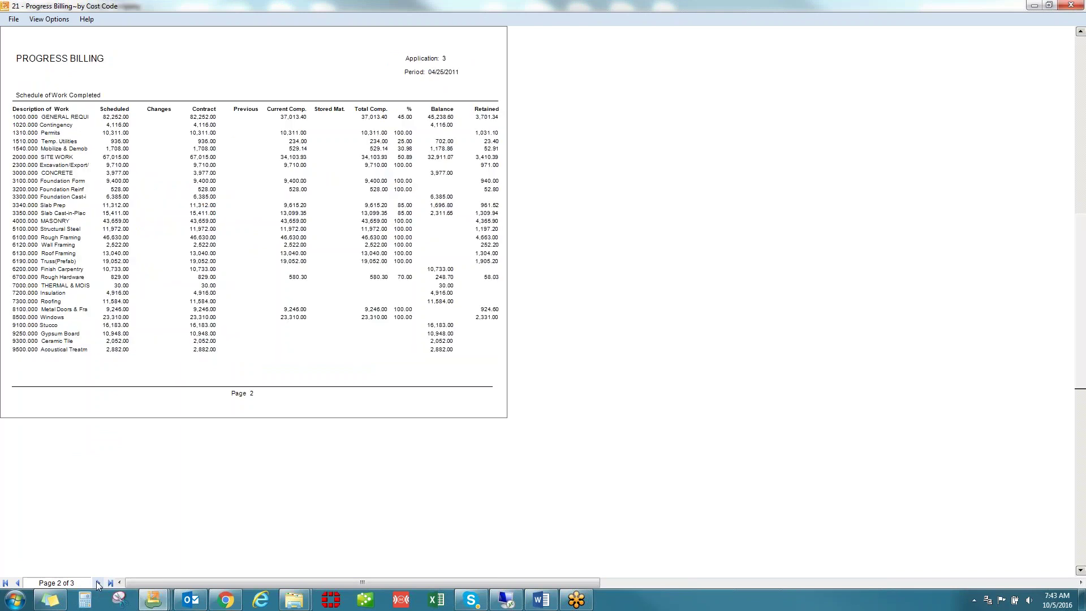
pyautogui.click(98, 582)
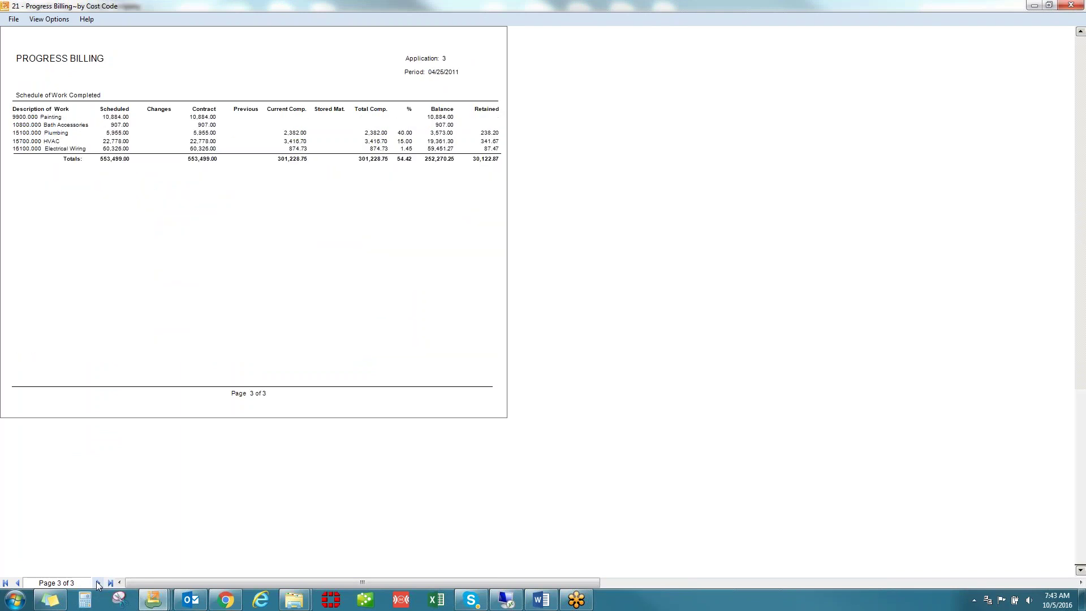
pyautogui.click(1071, 7)
pyautogui.click(1071, 6)
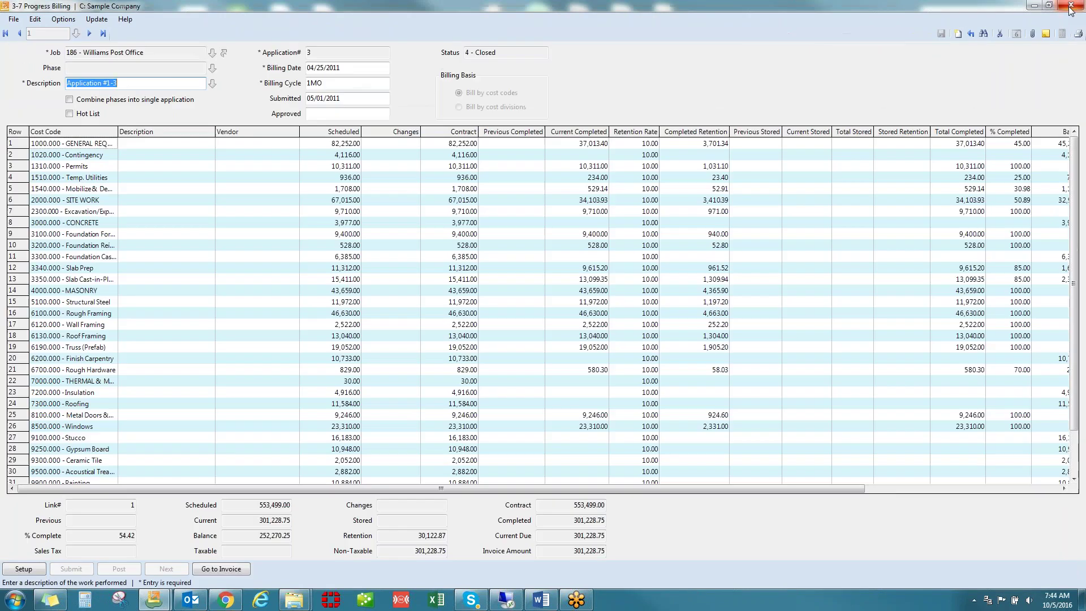
pyautogui.click(1071, 7)
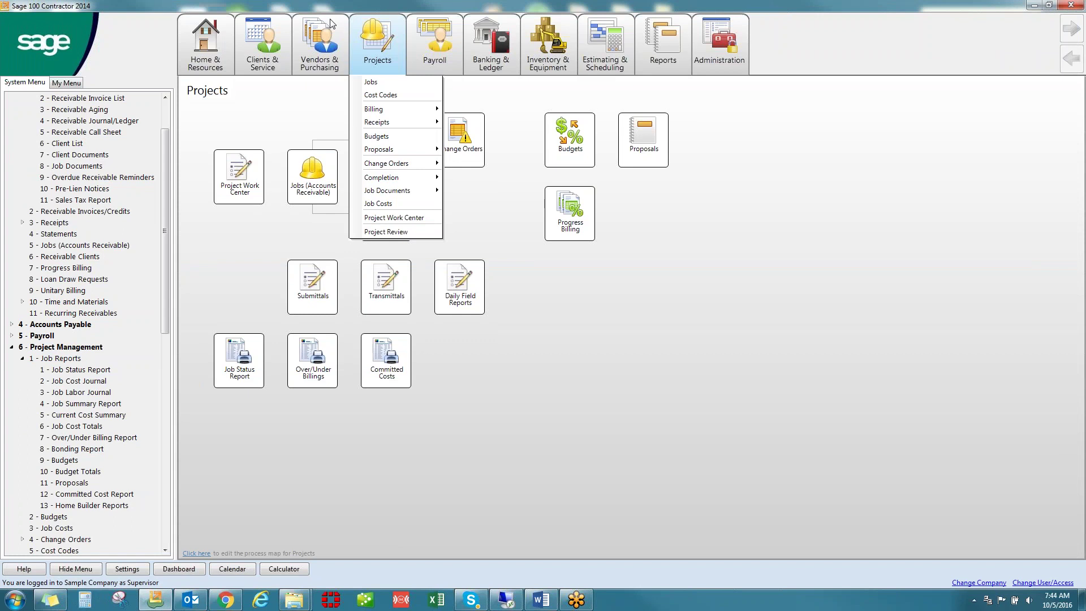
# - Start a payable invoice numbered 1234 under Vendors & Purchasing and fill it in by entering the purchase order number
pyautogui.click(329, 41)
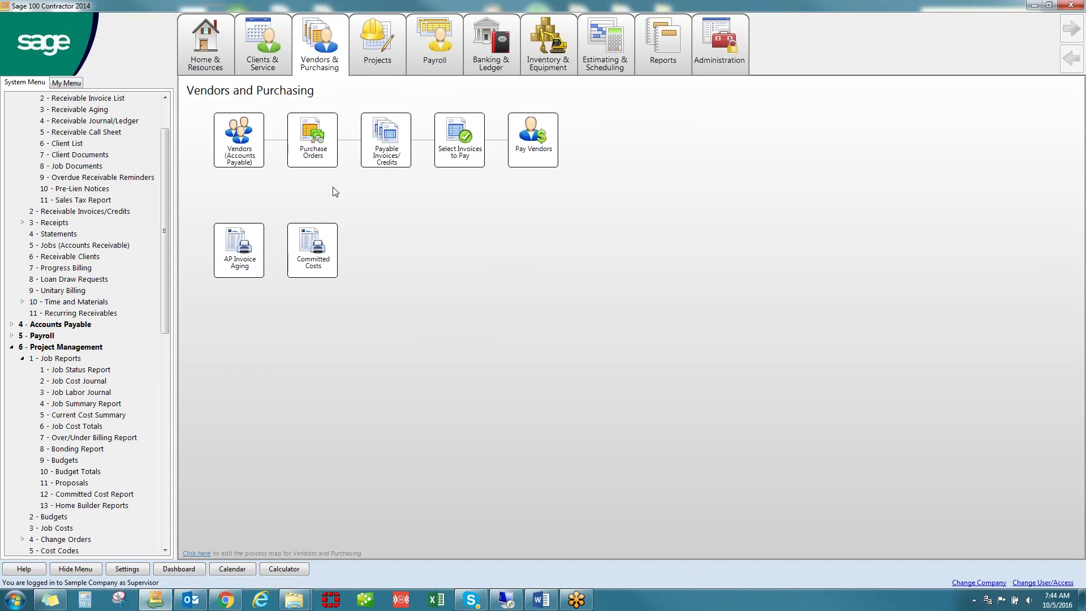
pyautogui.click(393, 157)
pyautogui.click(63, 52)
pyautogui.write('1234')
pyautogui.press('Tab')
pyautogui.write('458')
pyautogui.press('Tab')
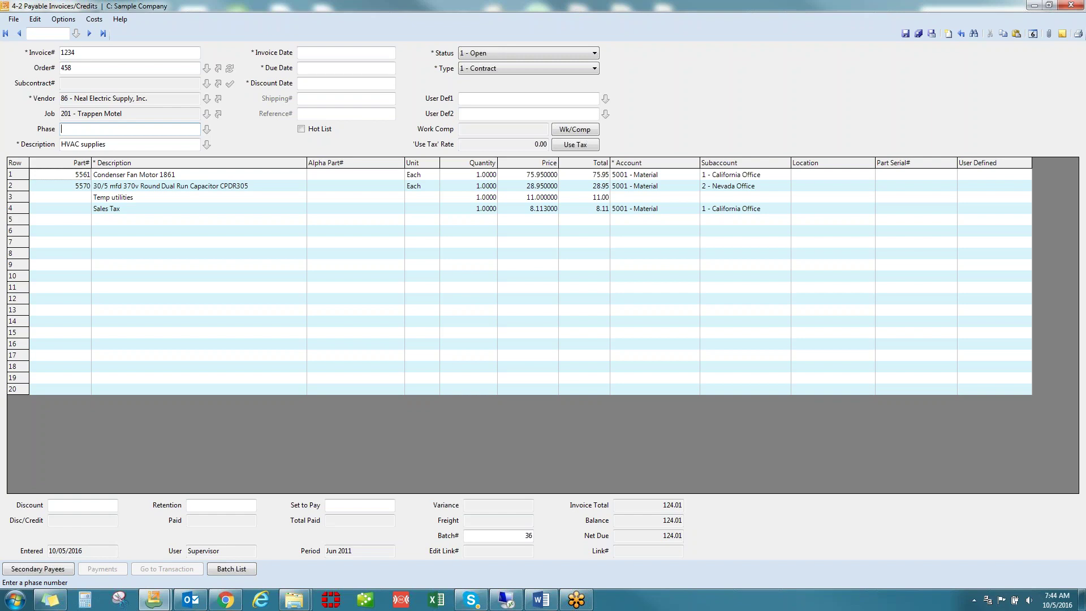
# - Open the Neal Electric Supply vendor record from the invoice, view its paid invoices, and return to the invoice
pyautogui.click(220, 99)
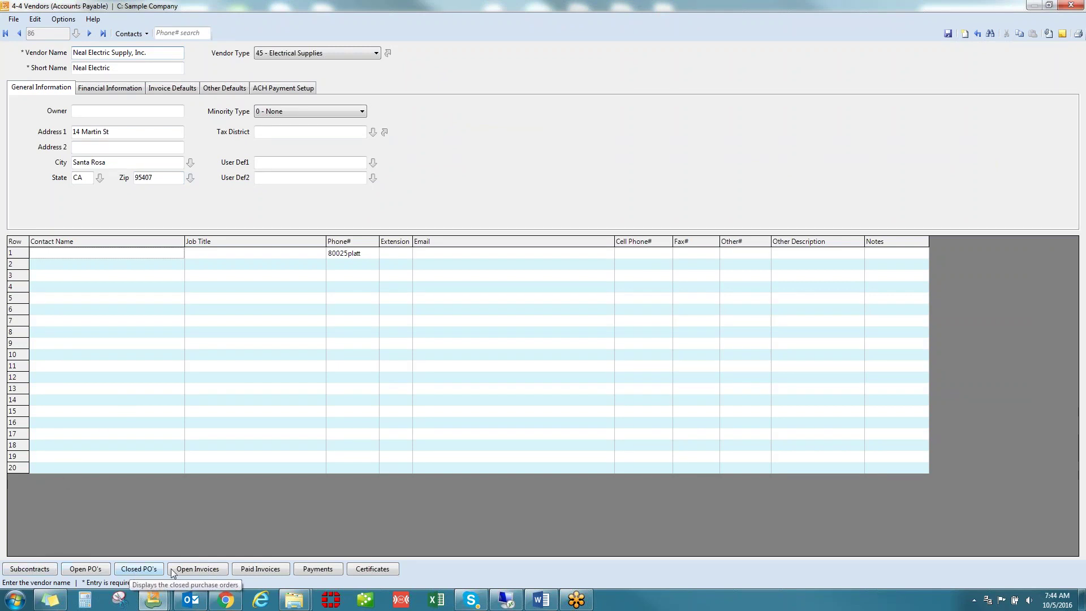
pyautogui.click(261, 568)
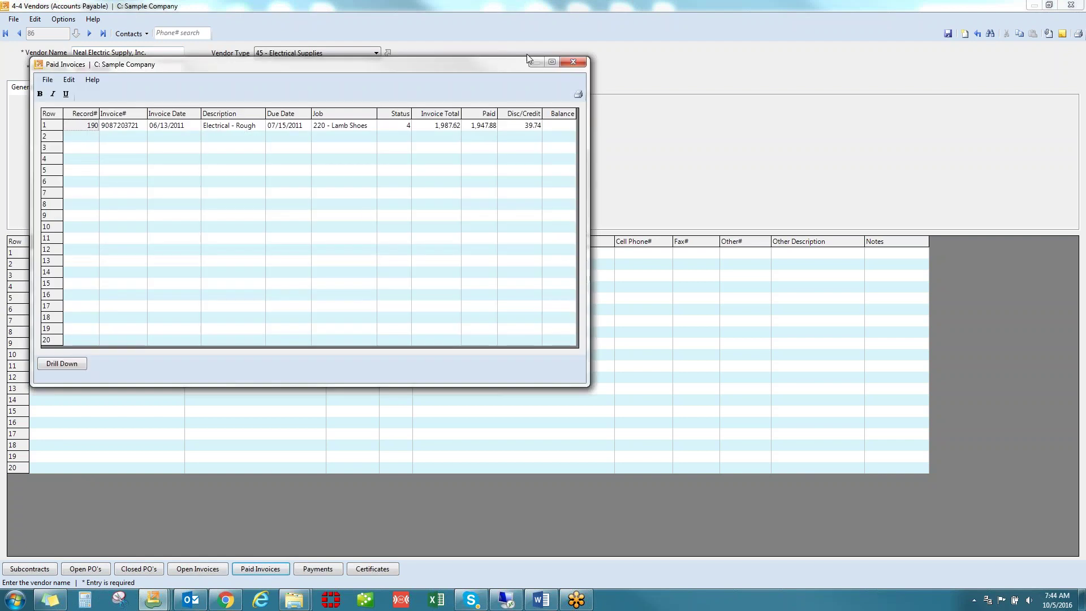
pyautogui.click(574, 62)
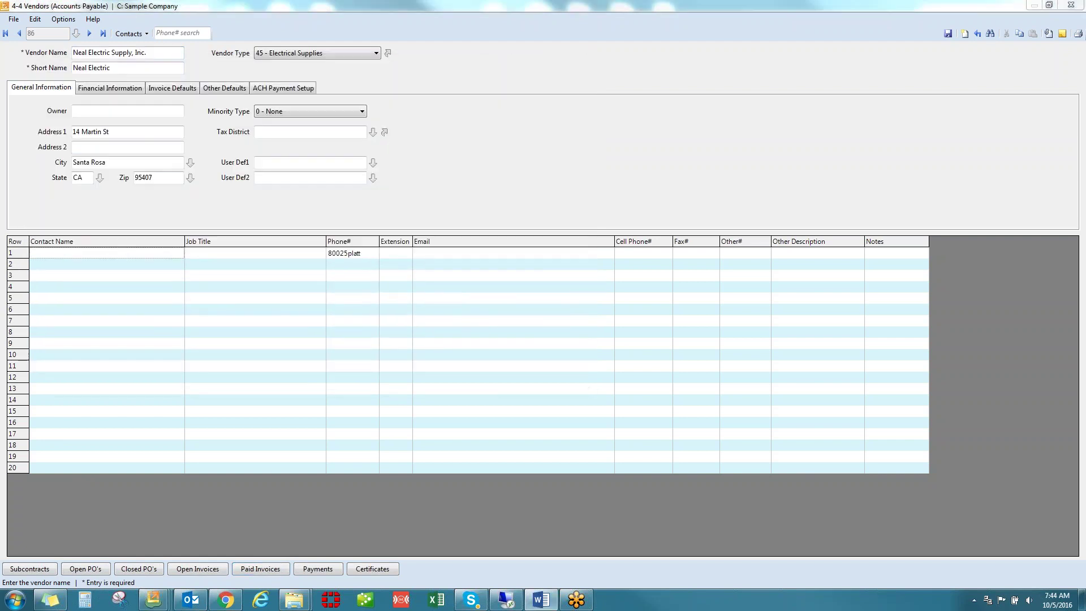
pyautogui.click(1071, 4)
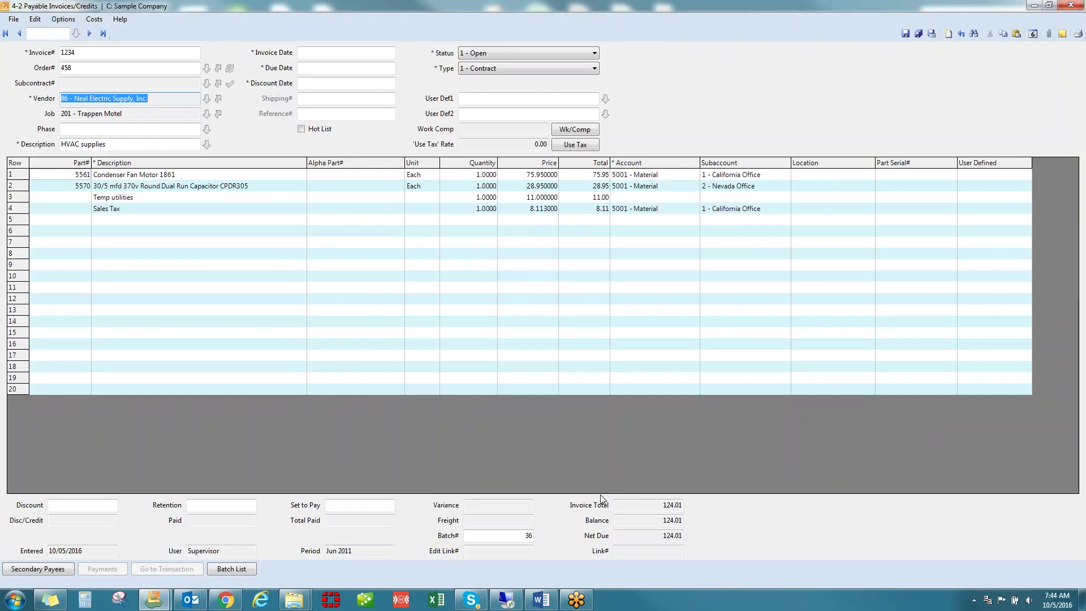
# - Flag invoice 1234 for the Hot List, and close the invoice without saving it
pyautogui.click(303, 132)
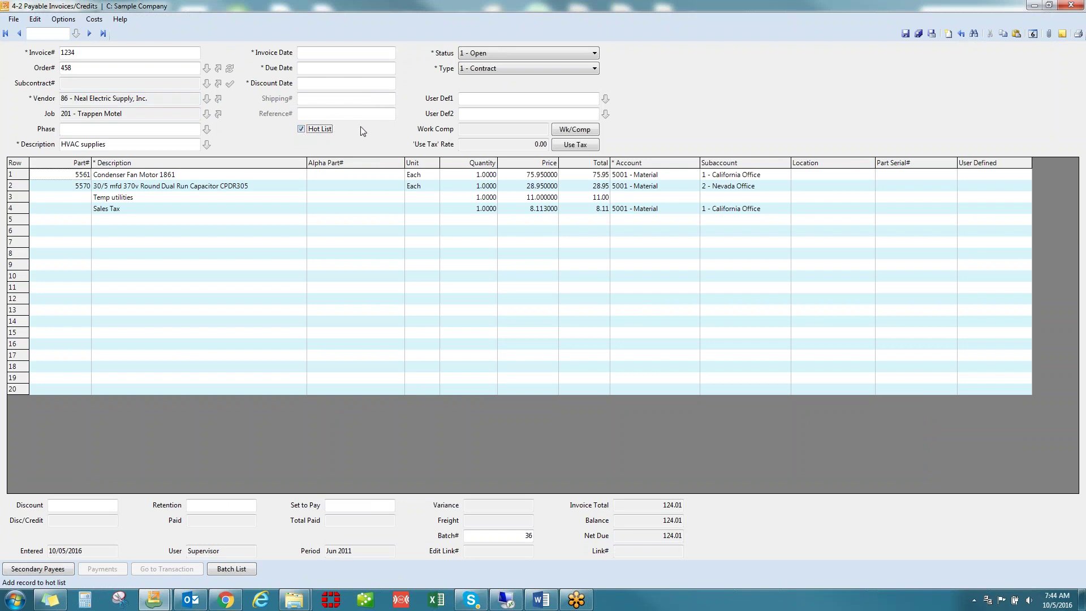
pyautogui.click(1079, 7)
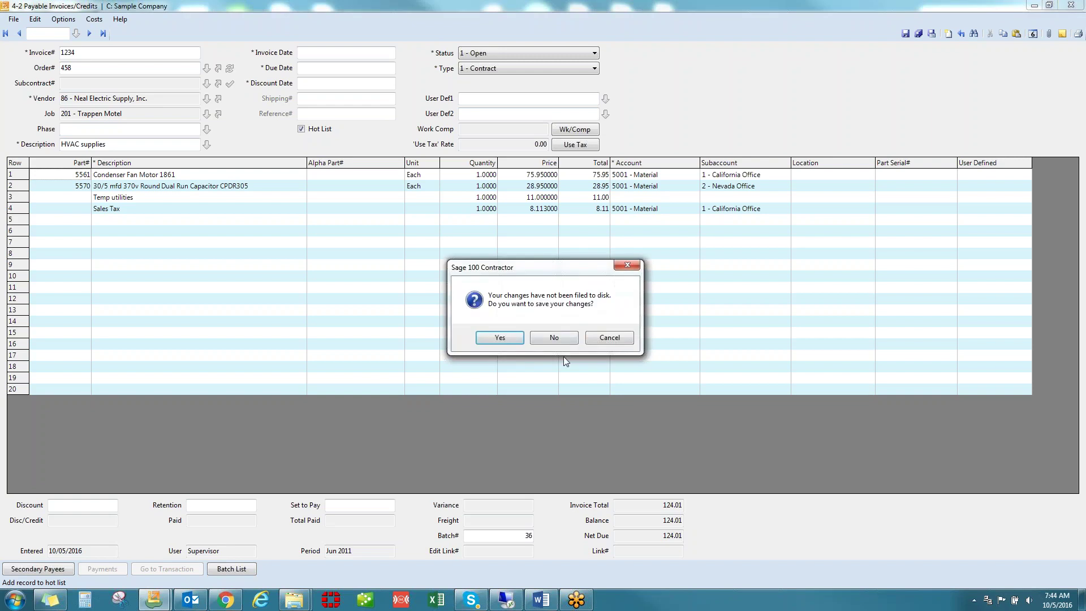
pyautogui.click(556, 338)
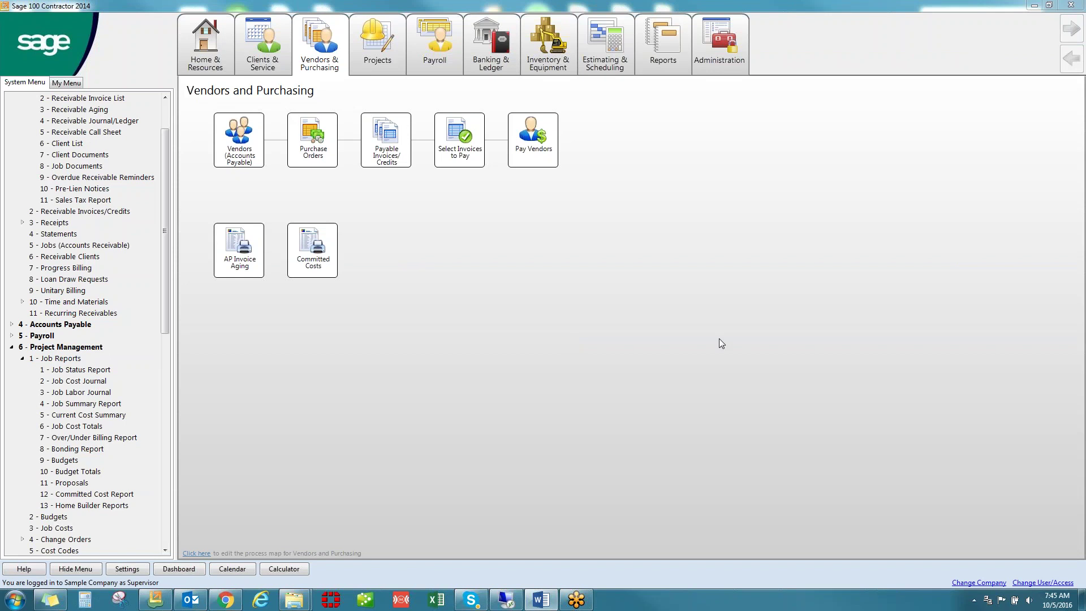
# - Open the Project Work Center for 186 - Williams Post Office and drill down to hot list payable invoice record 28, Sitework
pyautogui.click(383, 52)
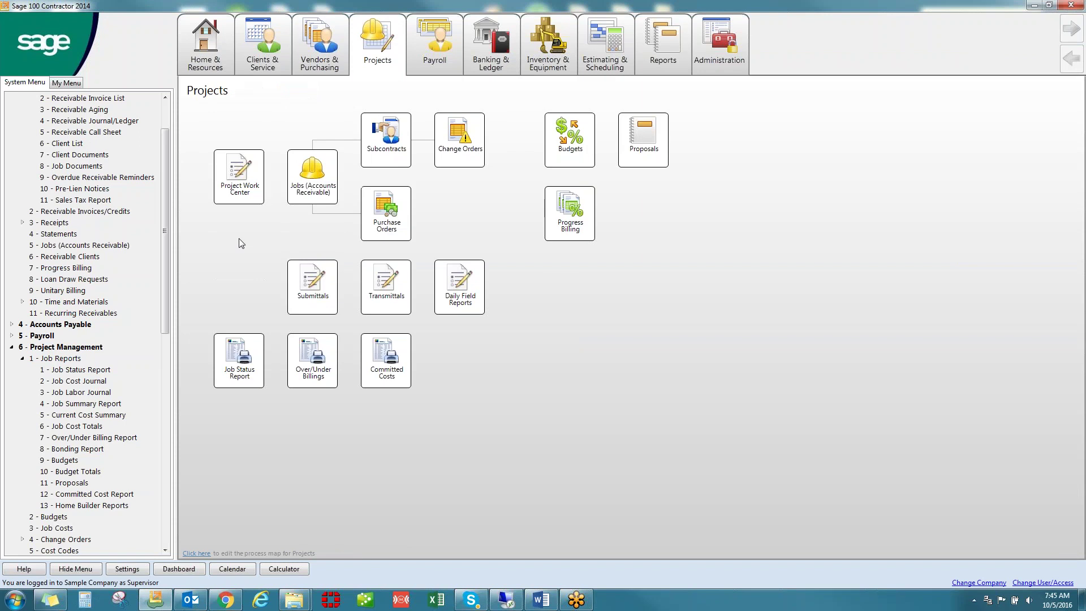
pyautogui.click(240, 177)
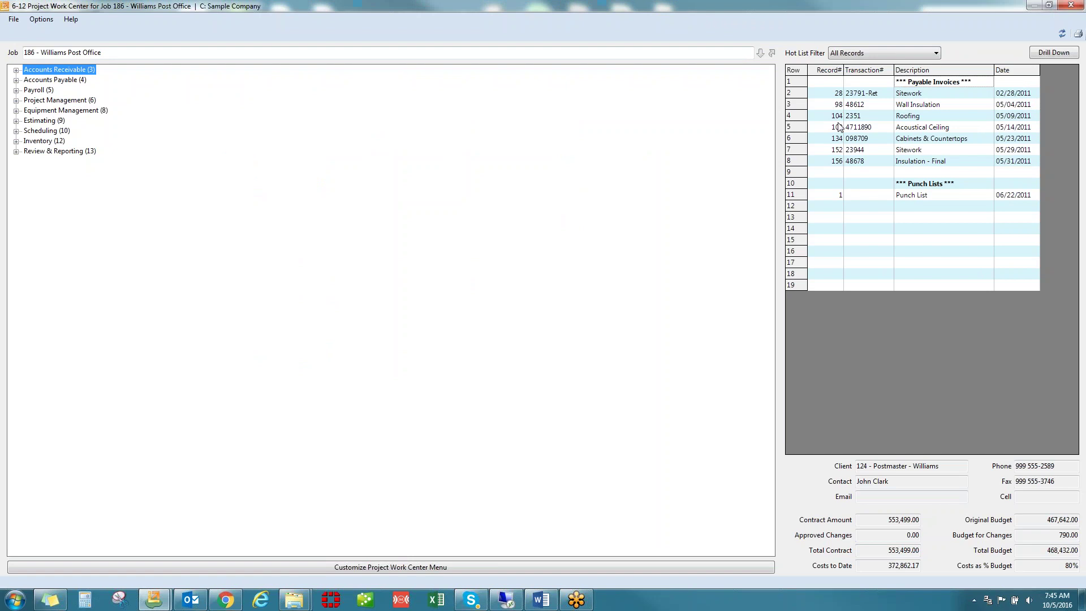
pyautogui.click(837, 97)
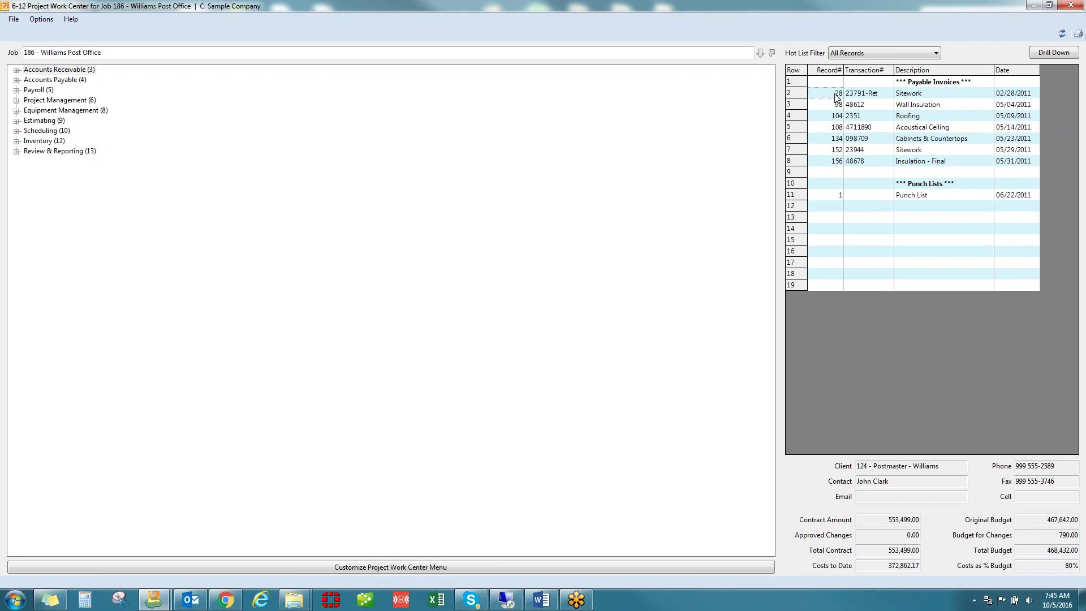
pyautogui.doubleClick(837, 97)
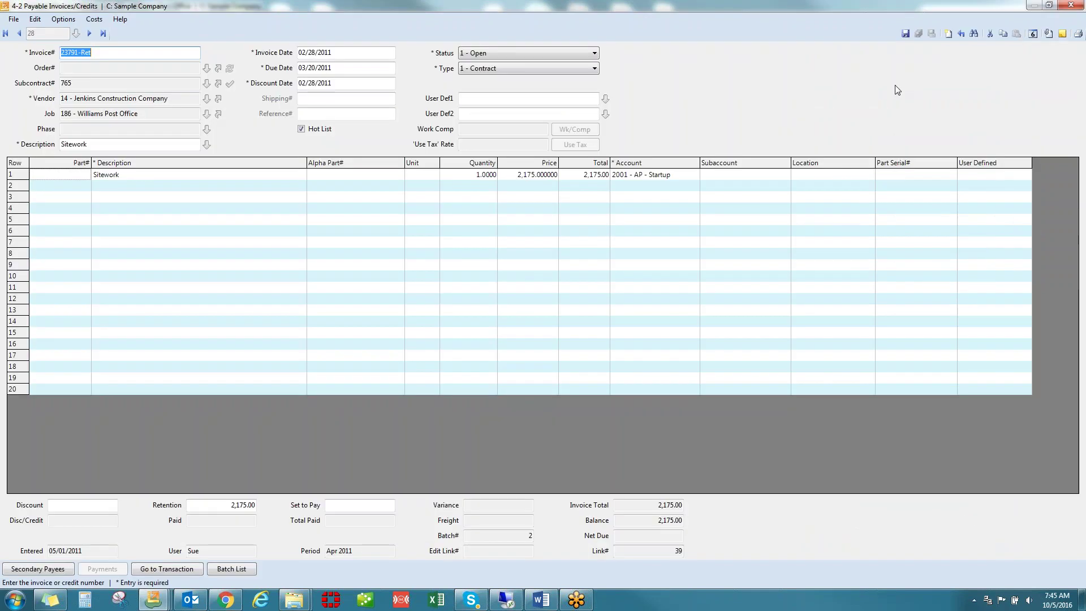
# - Check the Sitework invoice's notes and attachments, and view its available status options
pyautogui.click(1062, 35)
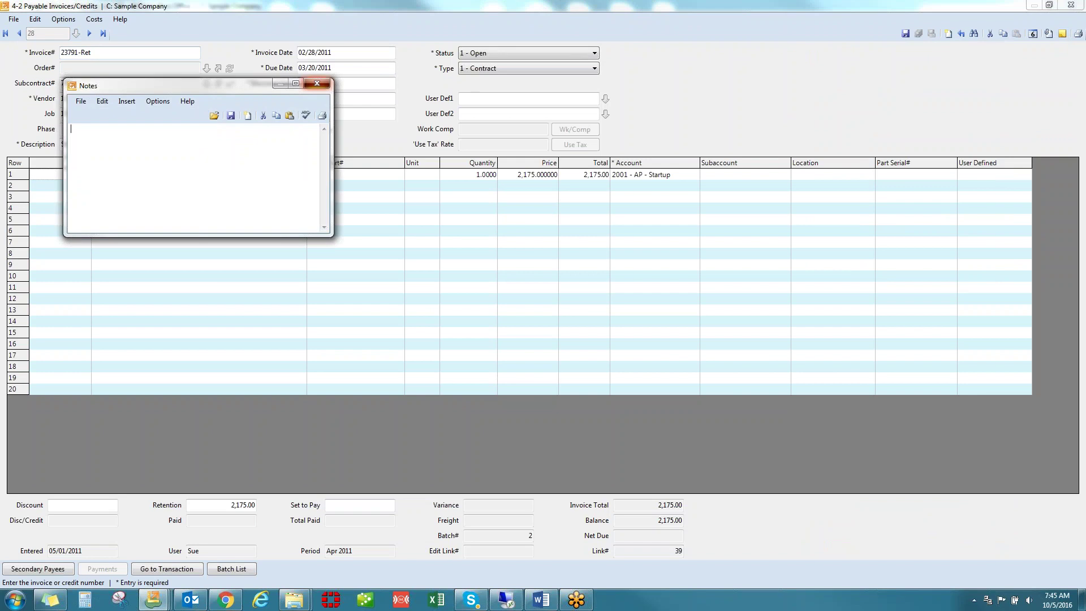
pyautogui.click(317, 83)
pyautogui.click(1047, 35)
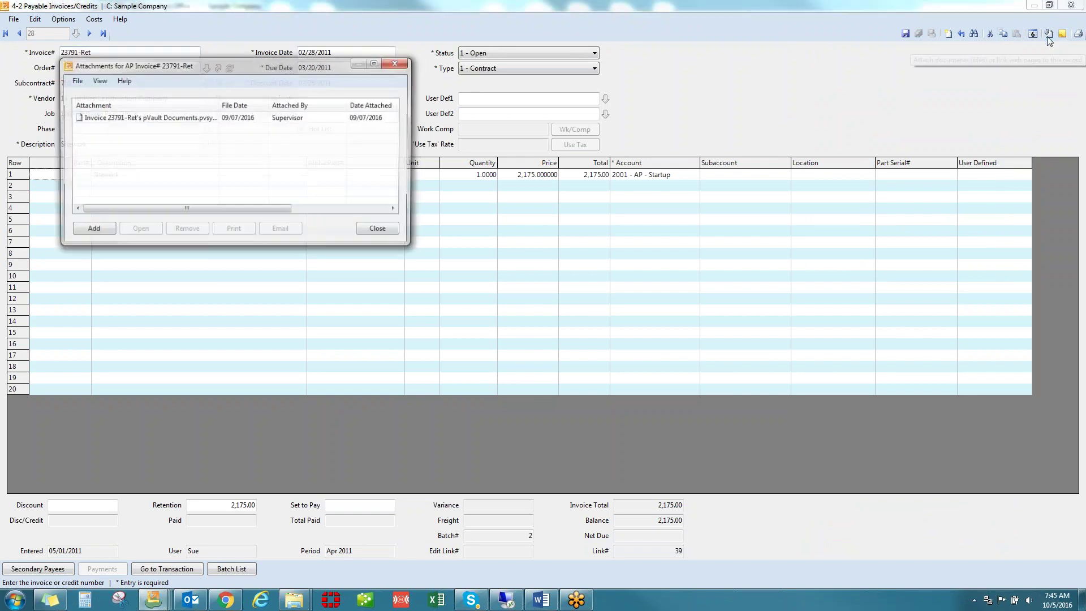
pyautogui.click(402, 62)
pyautogui.click(544, 52)
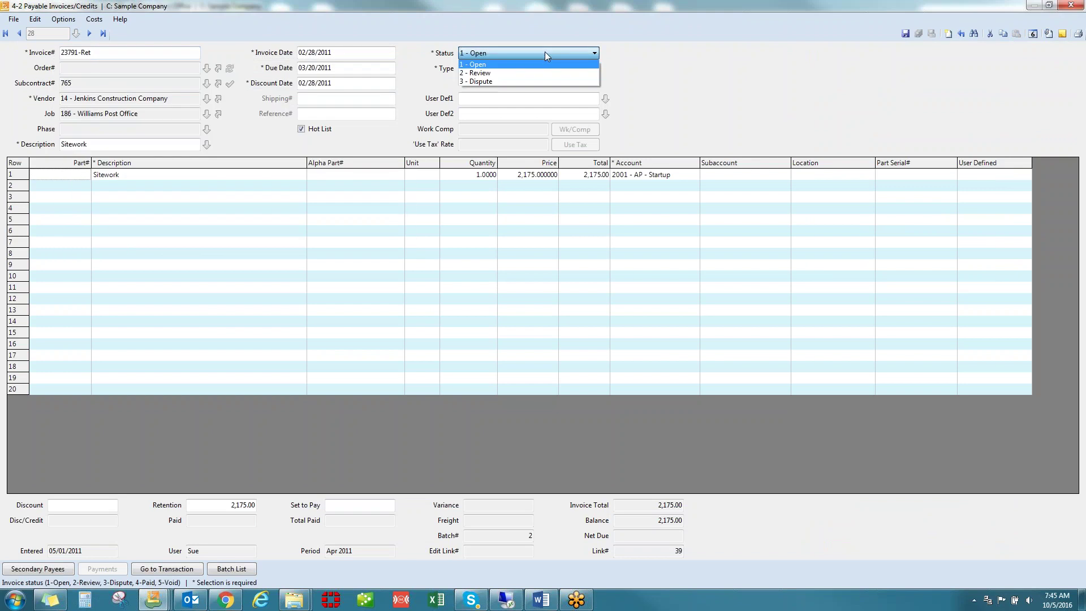
pyautogui.click(545, 53)
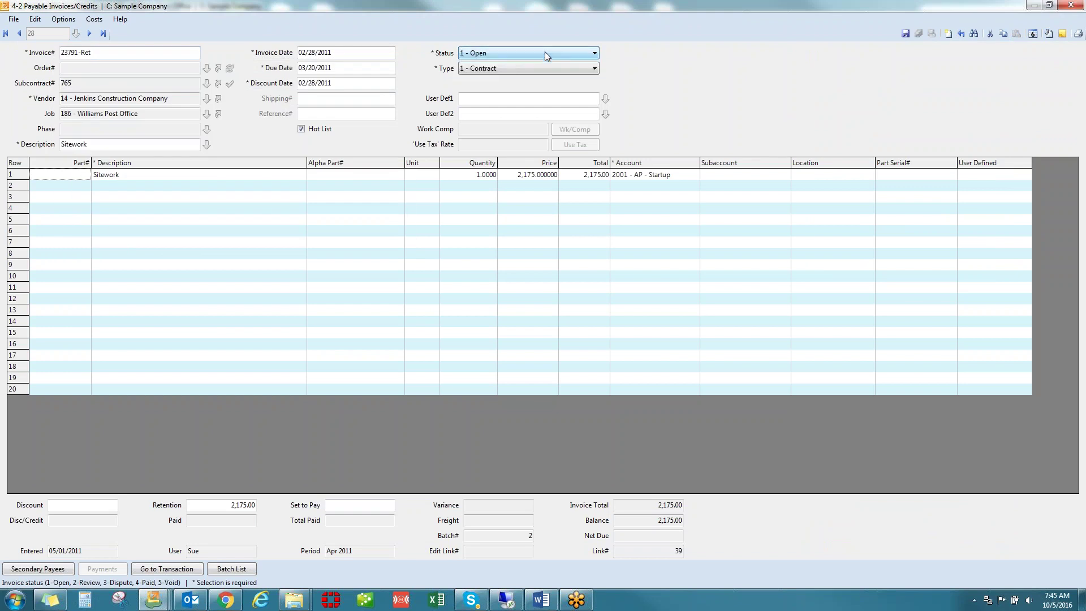
# - Clear the Sitework invoice's Hot List flag, and close the invoice without saving along with the Project Work Center
pyautogui.click(318, 138)
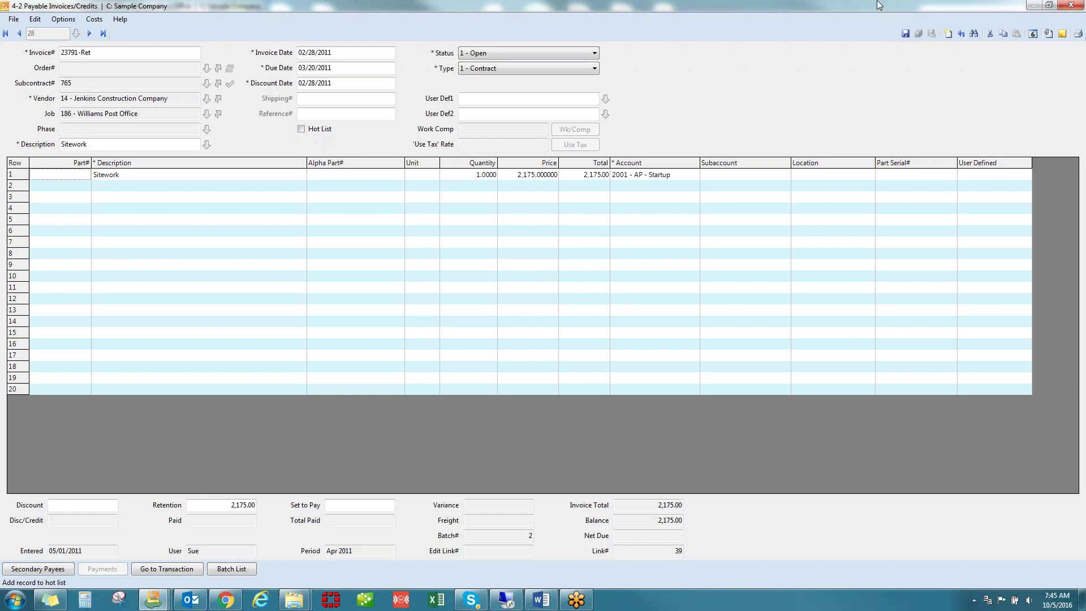
pyautogui.click(1071, 6)
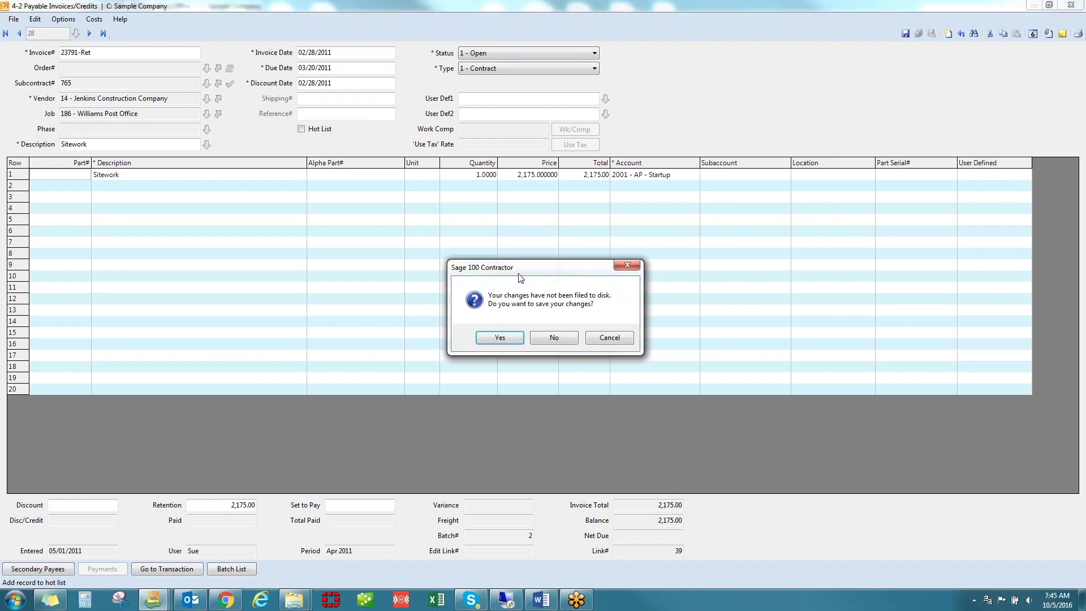
pyautogui.click(544, 337)
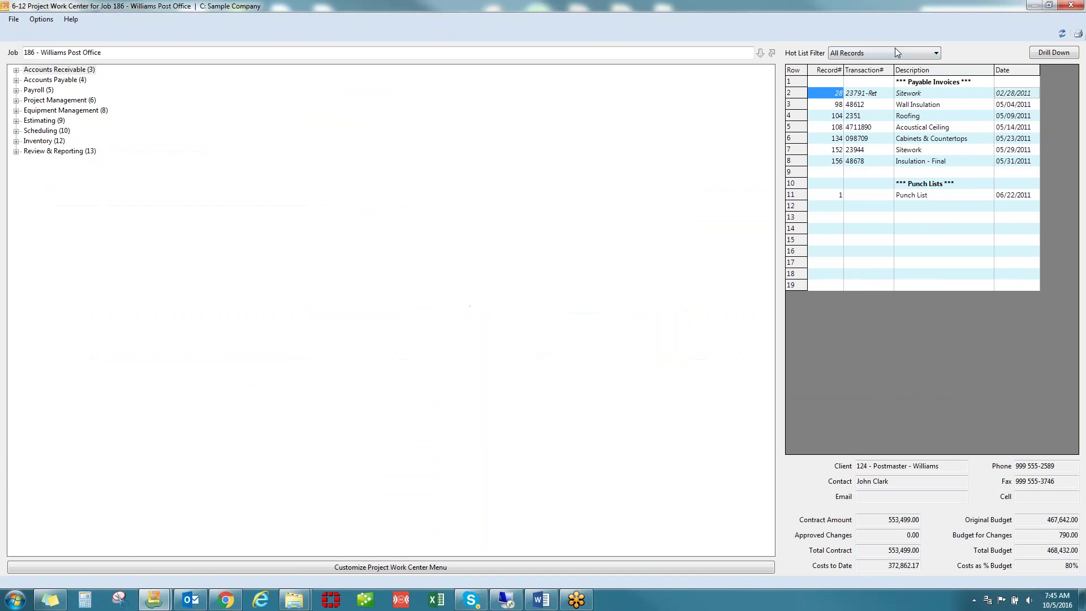
pyautogui.click(1069, 5)
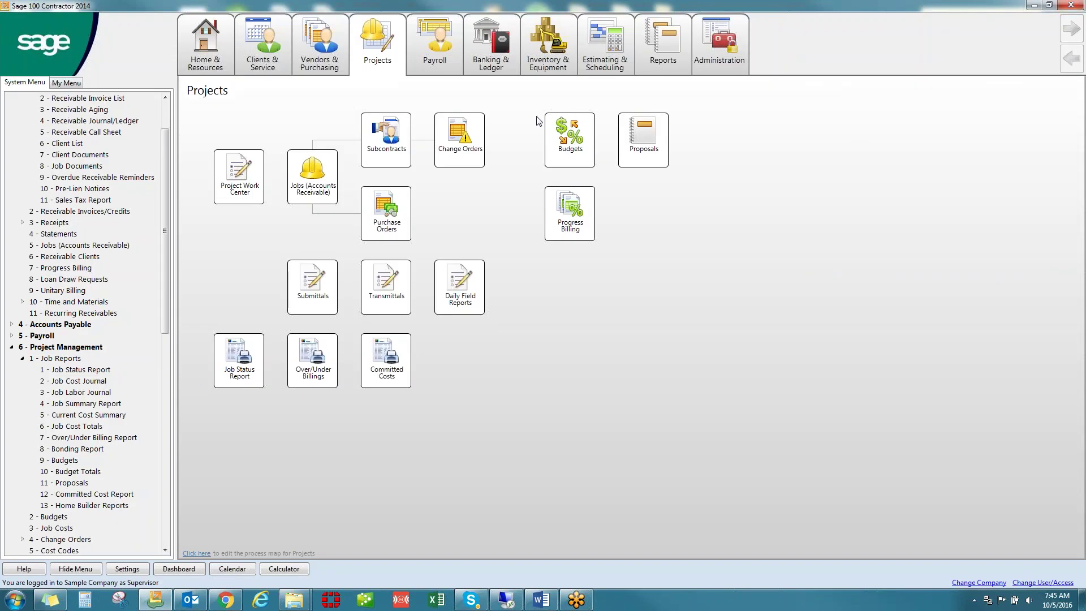
# - Show the Payroll process map and review its commands, including the Payroll Administration options
pyautogui.click(440, 65)
pyautogui.moveTo(490, 56)
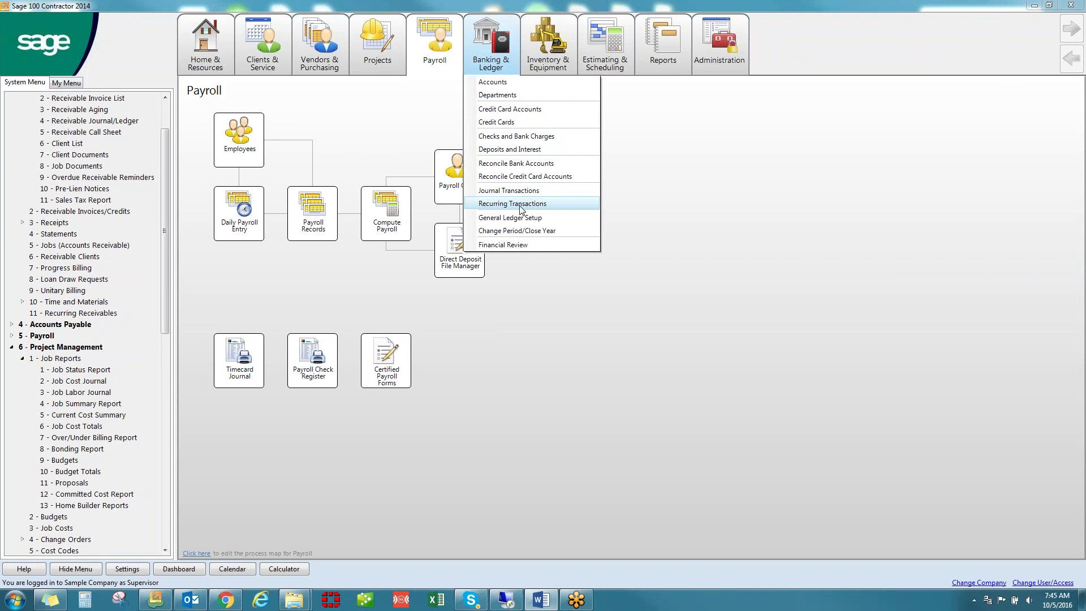
pyautogui.moveTo(446, 66)
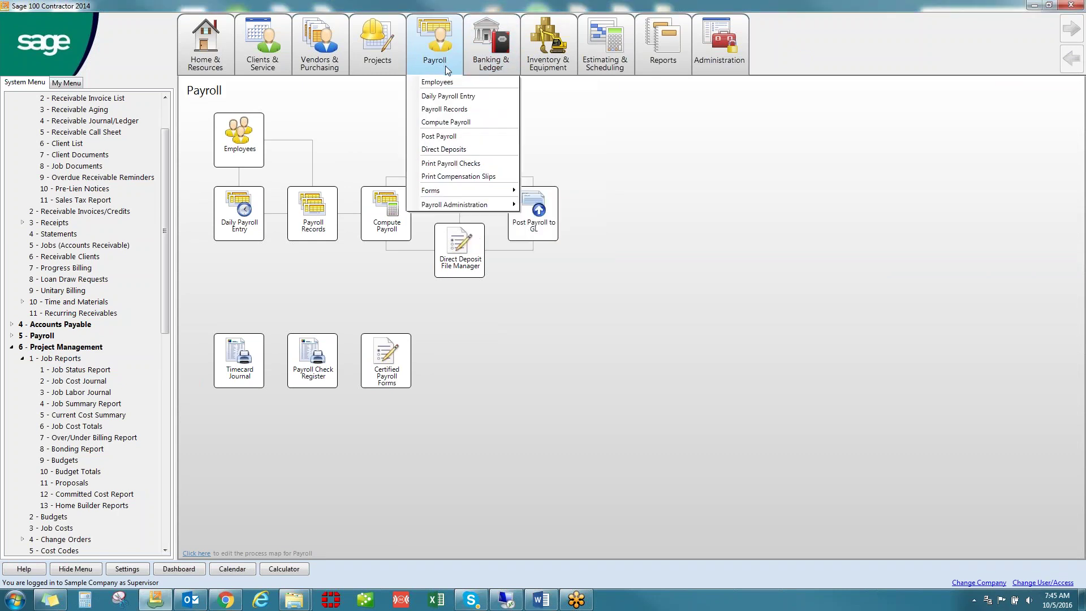
pyautogui.moveTo(456, 209)
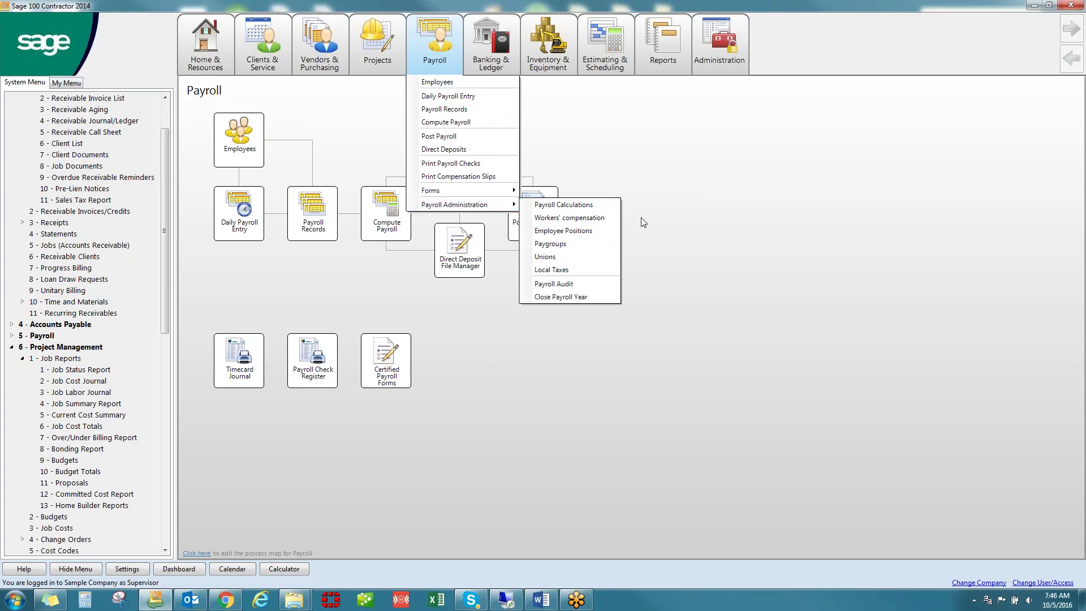
pyautogui.click(682, 217)
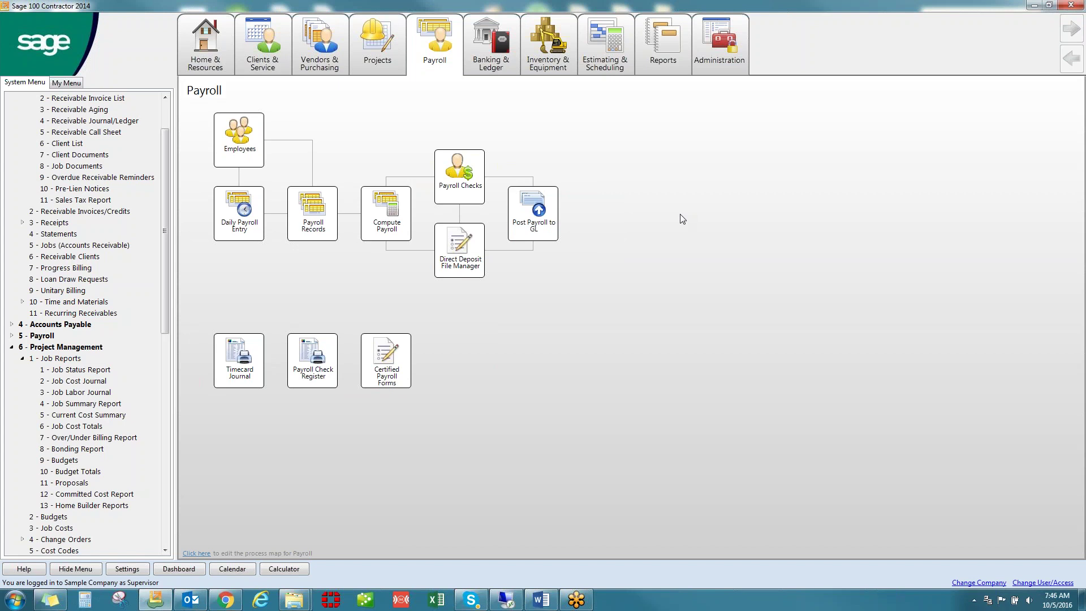